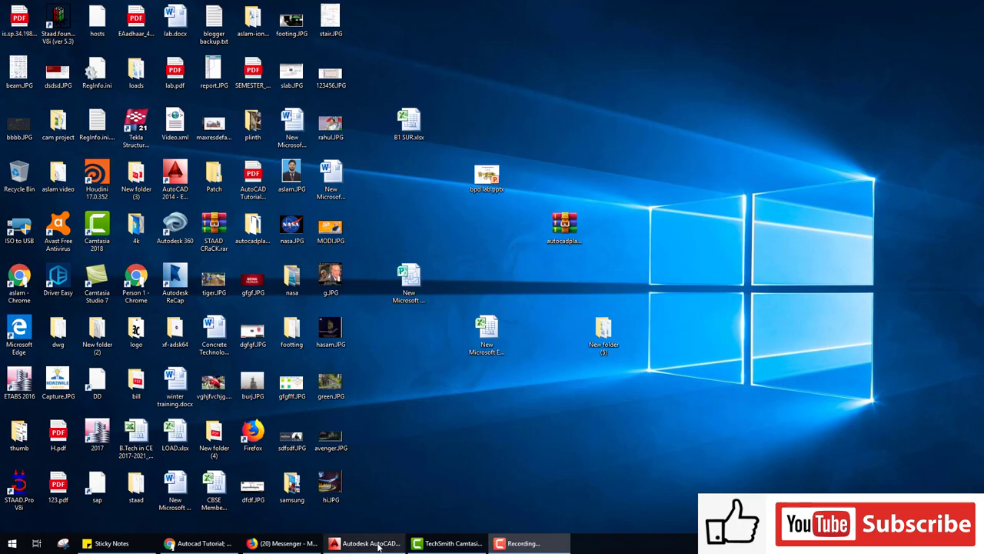
# Bring AutoCAD forward and pen-sketch a filleted square beside a square labelled Chamber
pyautogui.click(369, 543)
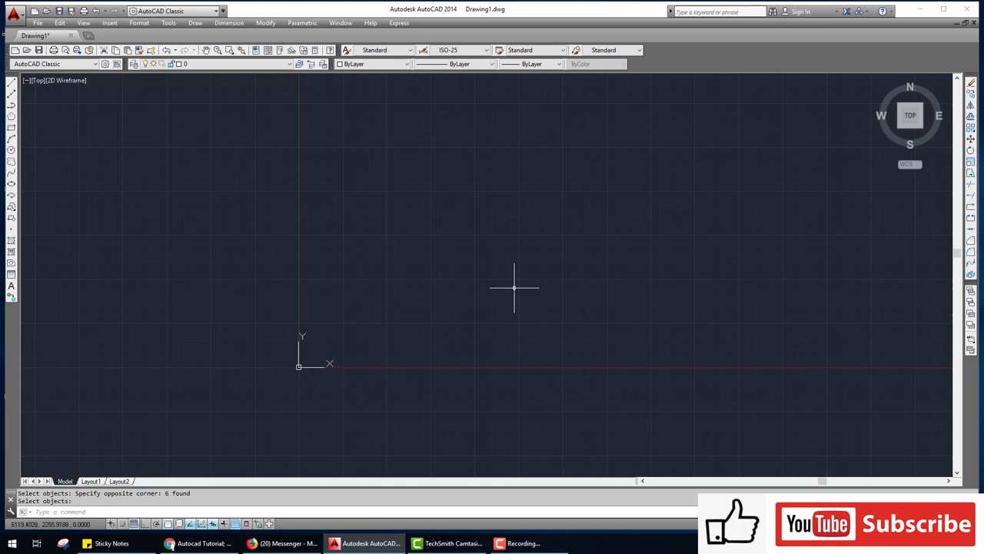
pyautogui.moveTo(346, 158)
pyautogui.mouseDown()
pyautogui.moveTo(339, 286)
pyautogui.moveTo(480, 289)
pyautogui.moveTo(491, 166)
pyautogui.moveTo(338, 158)
pyautogui.mouseUp()
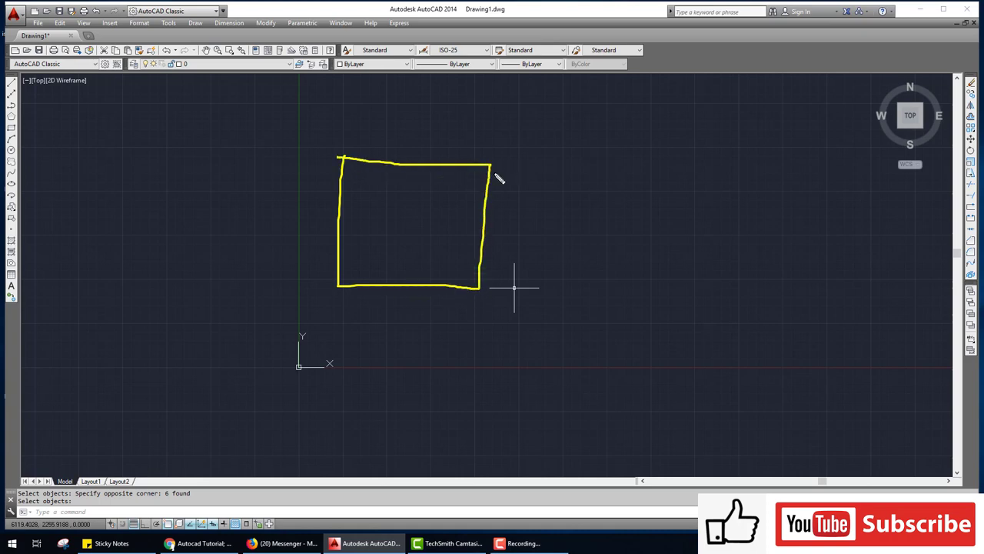
pyautogui.moveTo(436, 165)
pyautogui.mouseDown()
pyautogui.moveTo(487, 191)
pyautogui.moveTo(484, 227)
pyautogui.mouseUp()
pyautogui.moveTo(609, 154)
pyautogui.mouseDown()
pyautogui.moveTo(738, 279)
pyautogui.moveTo(743, 143)
pyautogui.moveTo(613, 151)
pyautogui.mouseUp()
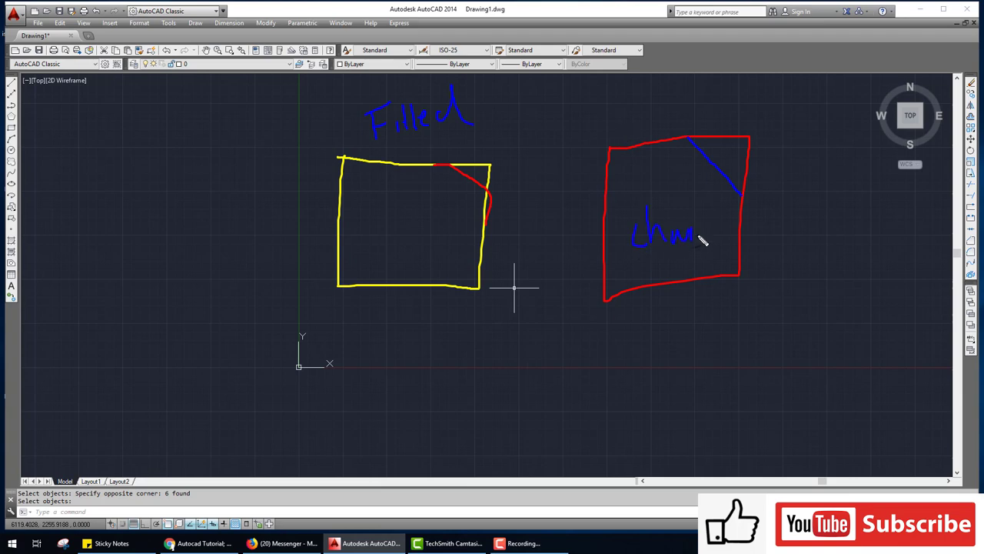
pyautogui.moveTo(702, 241); pyautogui.dragTo(750, 236)
# Draw a small 100 by 100 trial square with RECTANG
pyautogui.press('Escape')
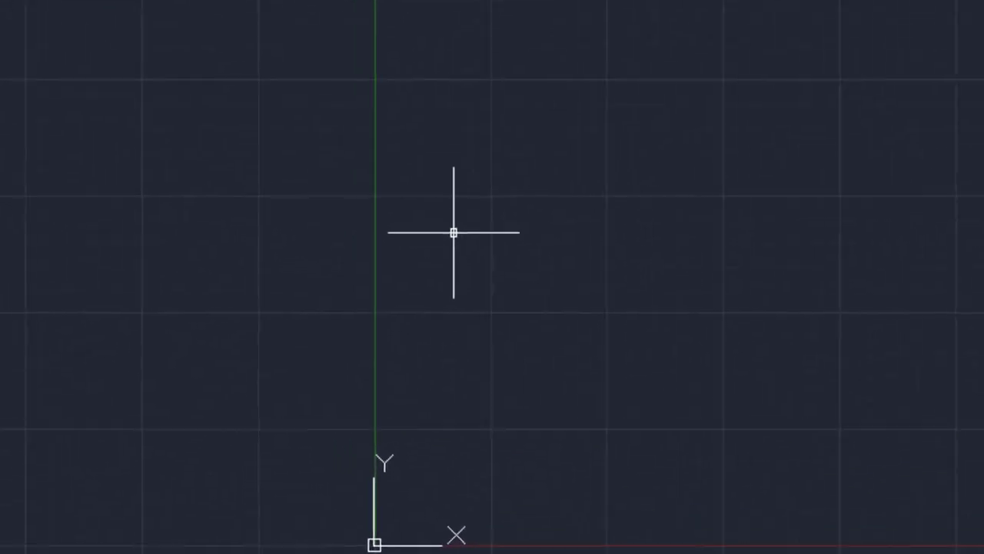
pyautogui.write('rec')
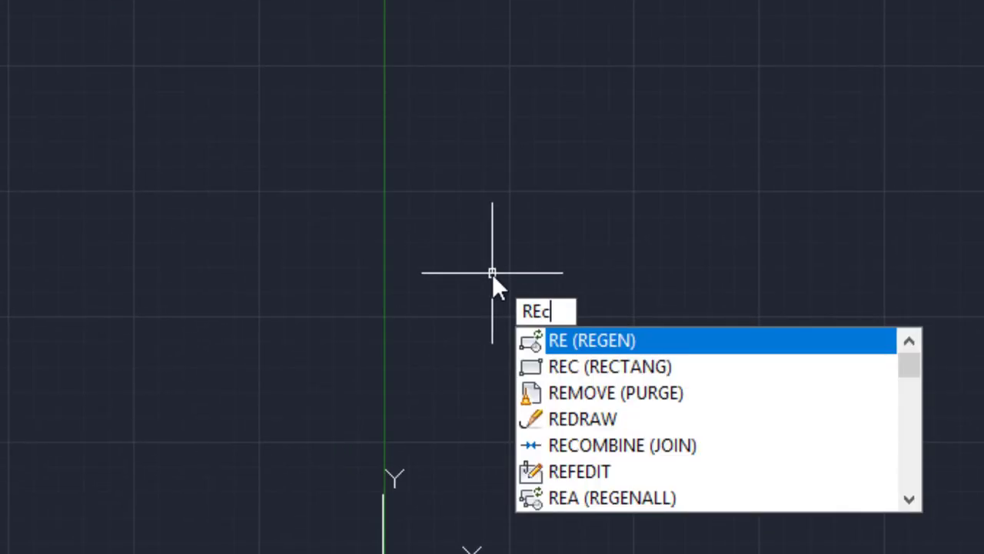
pyautogui.press('Return')
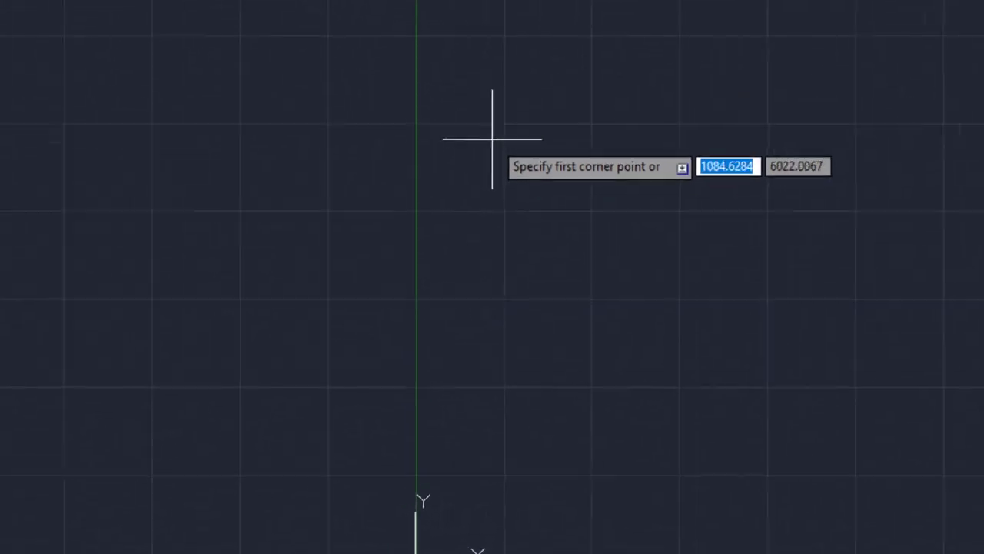
pyautogui.click(493, 139)
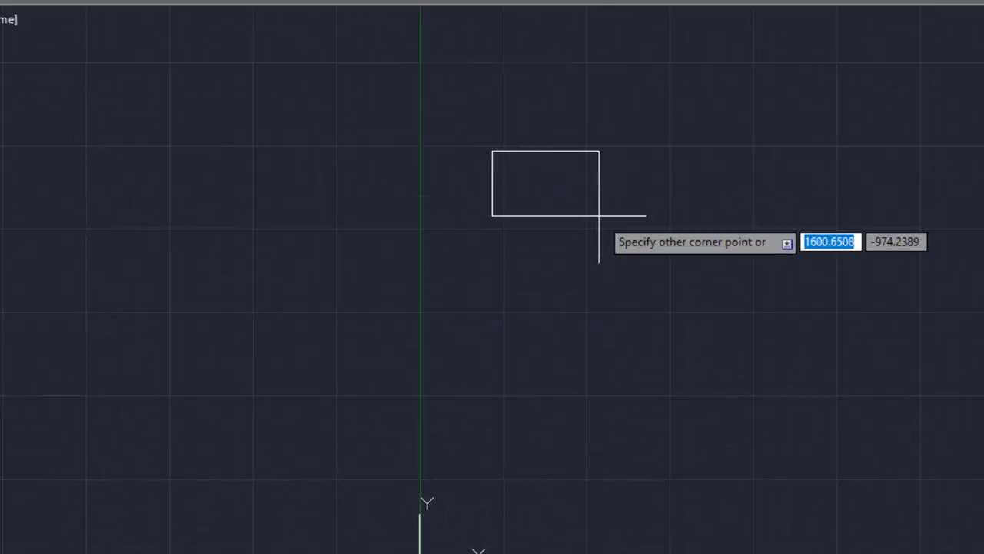
pyautogui.write('100')
pyautogui.press('Tab')
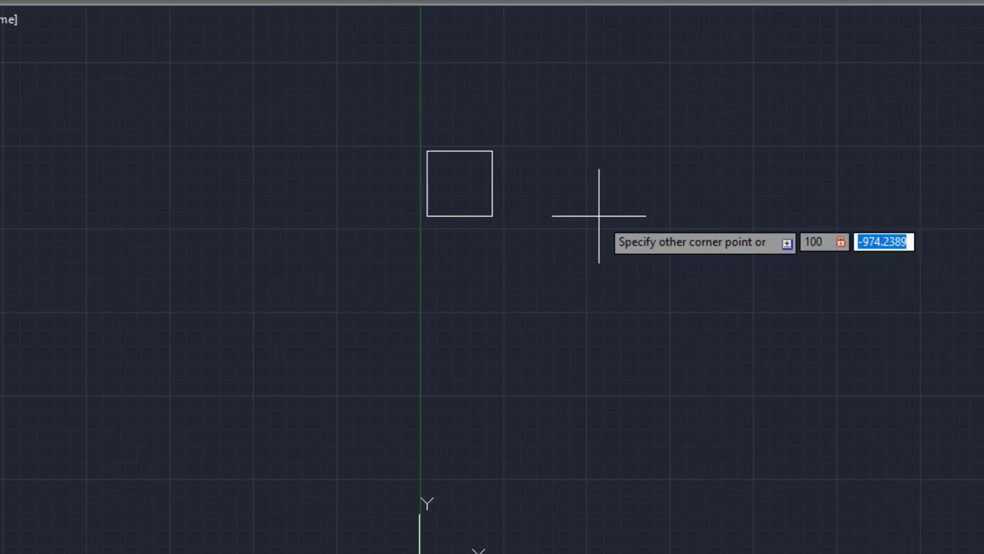
pyautogui.write('100')
pyautogui.press('Return')
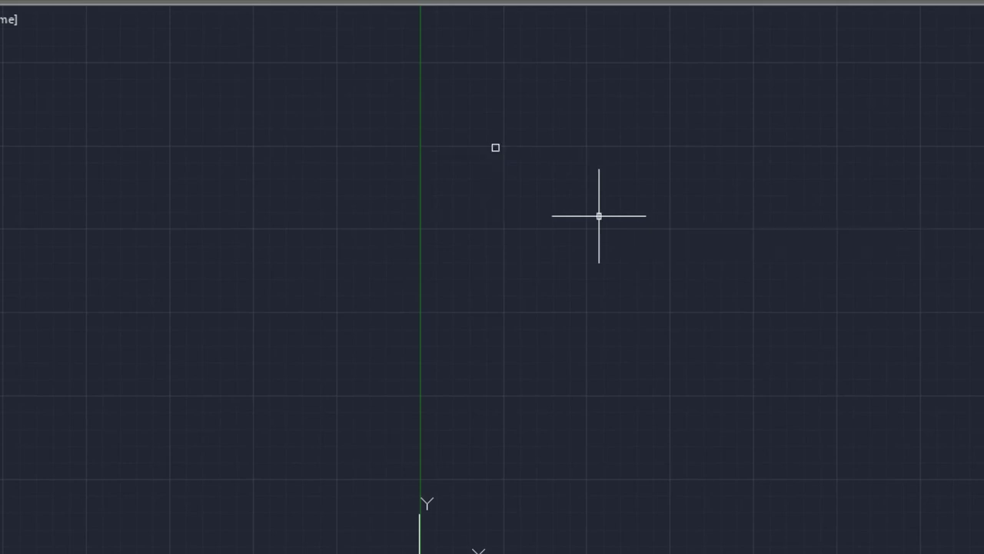
# Erase the small trial square
pyautogui.scroll(3, 500, 136)
pyautogui.scroll(2, 508, 138)
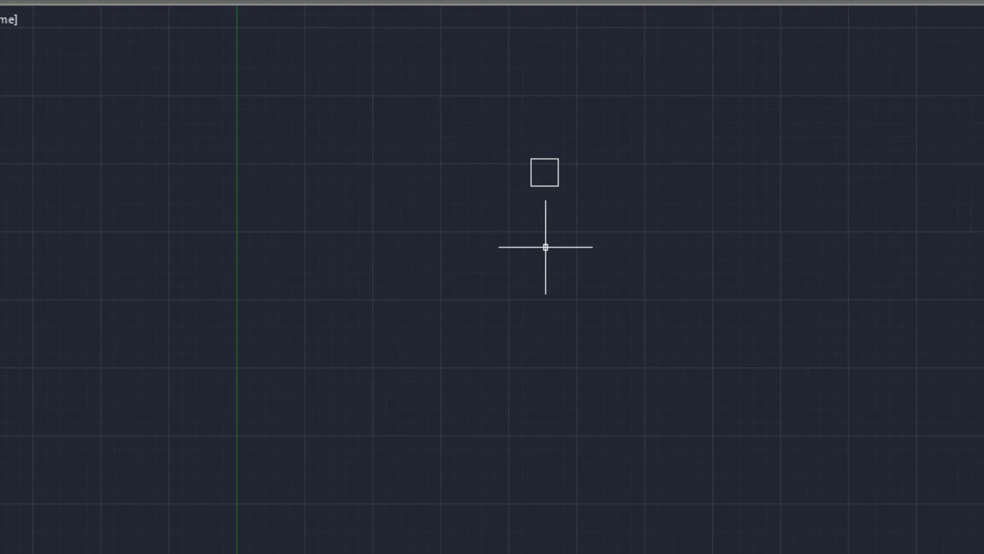
pyautogui.write('e')
pyautogui.write('se')
pyautogui.press('Return')
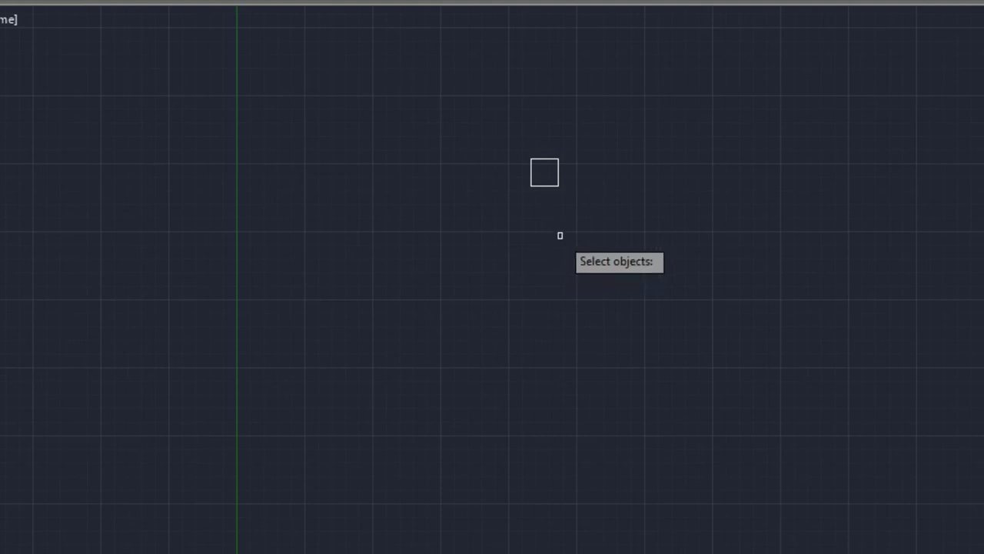
pyautogui.click(537, 159)
pyautogui.press('Return')
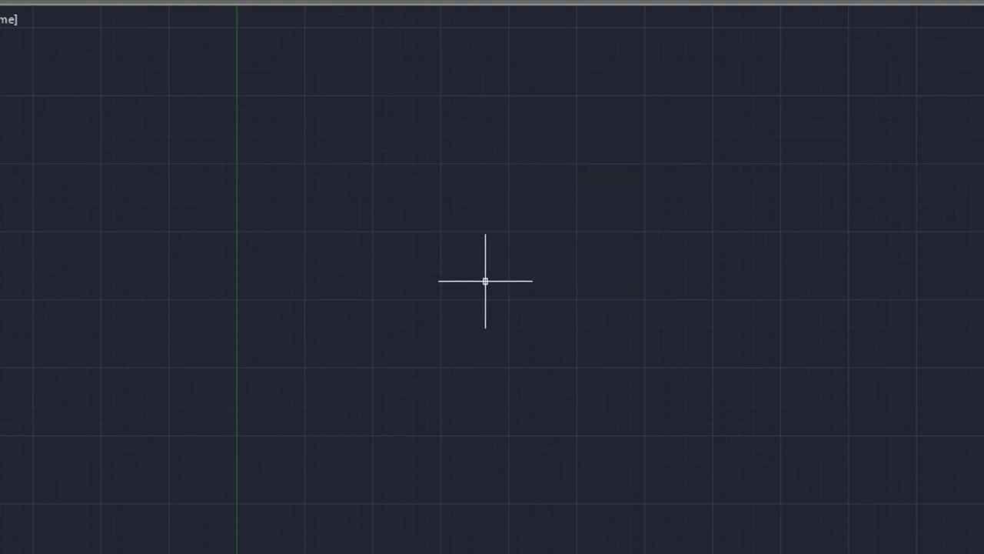
pyautogui.write('REC')
pyautogui.press('Return')
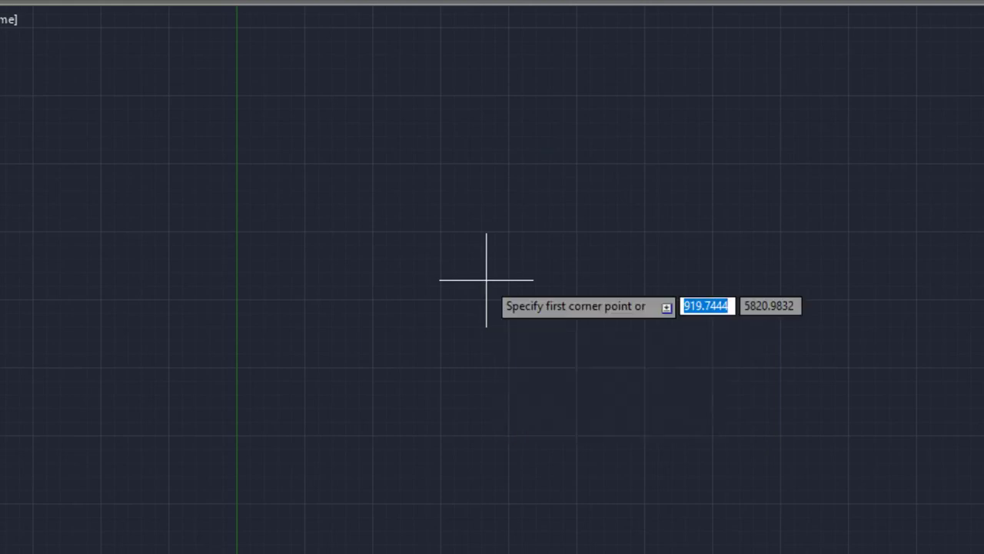
pyautogui.click(394, 144)
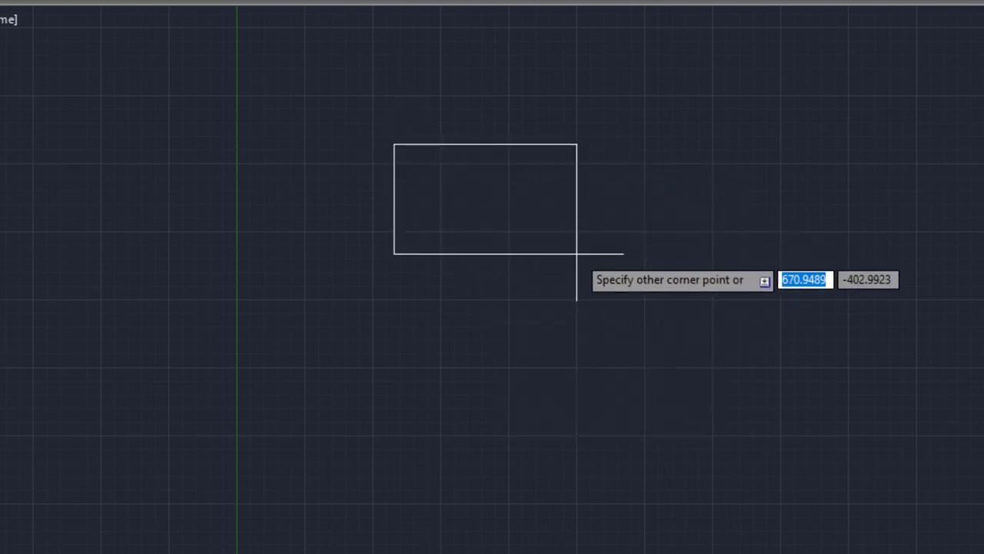
pyautogui.write('1000')
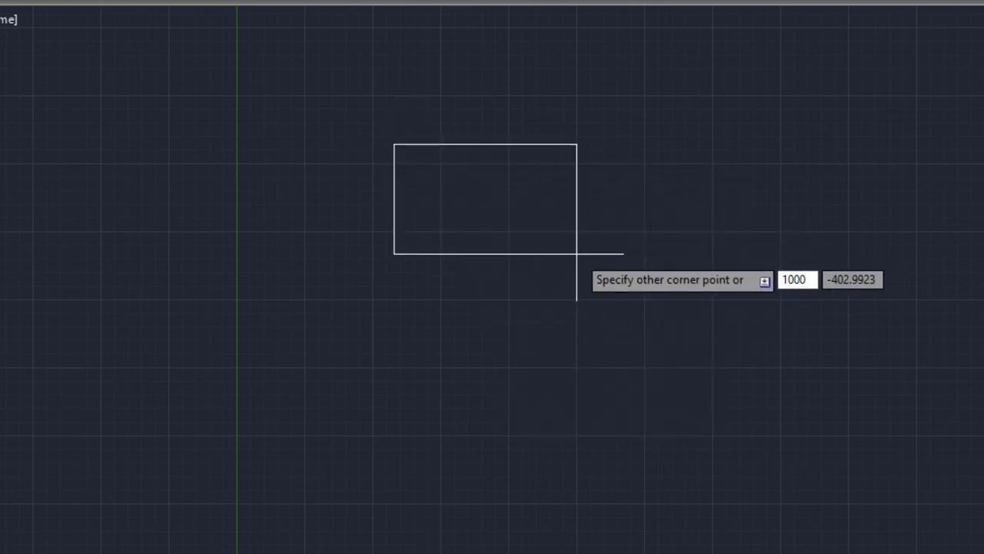
pyautogui.press('Tab')
pyautogui.write('10')
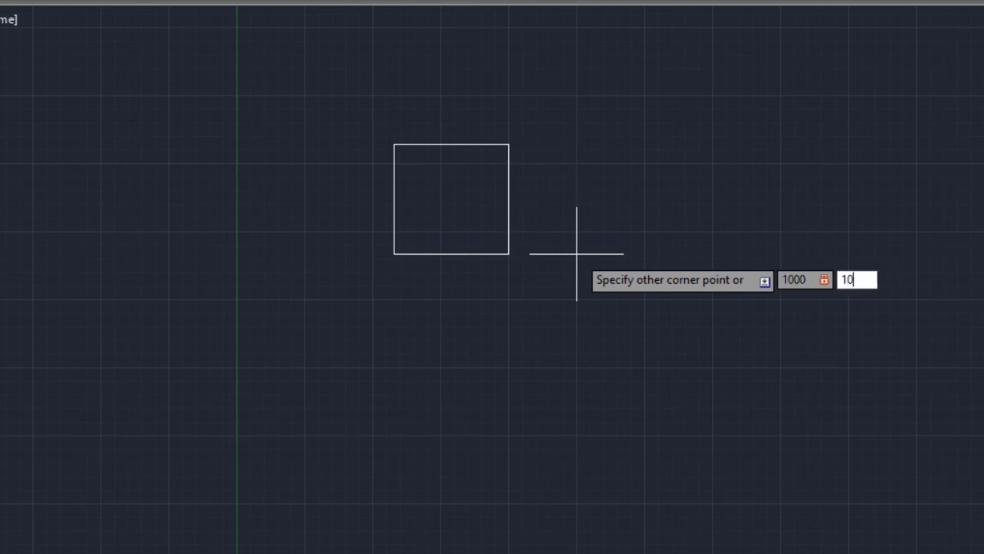
pyautogui.press('Return')
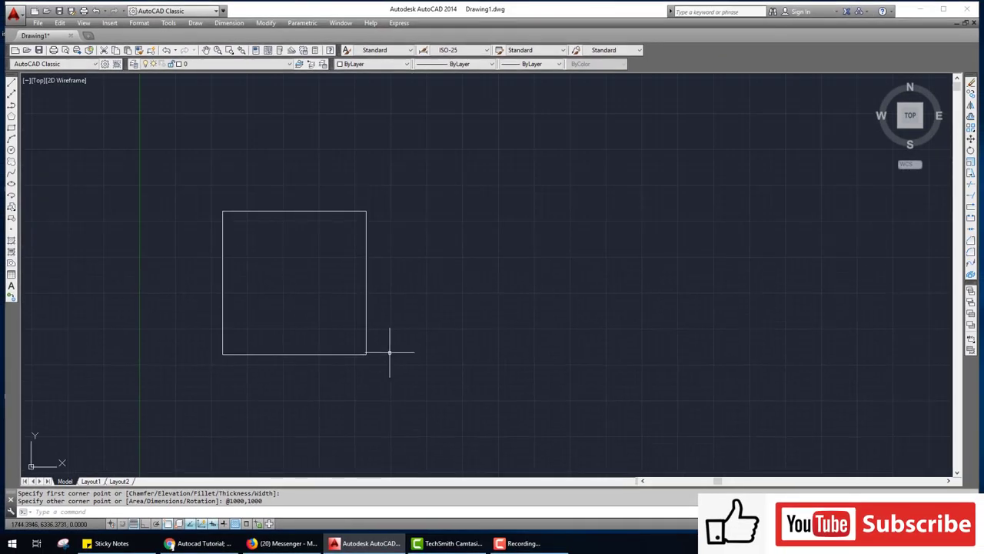
# Copy the square to the right, using its lower-right corner as base point
pyautogui.write('CO')
pyautogui.press('Return')
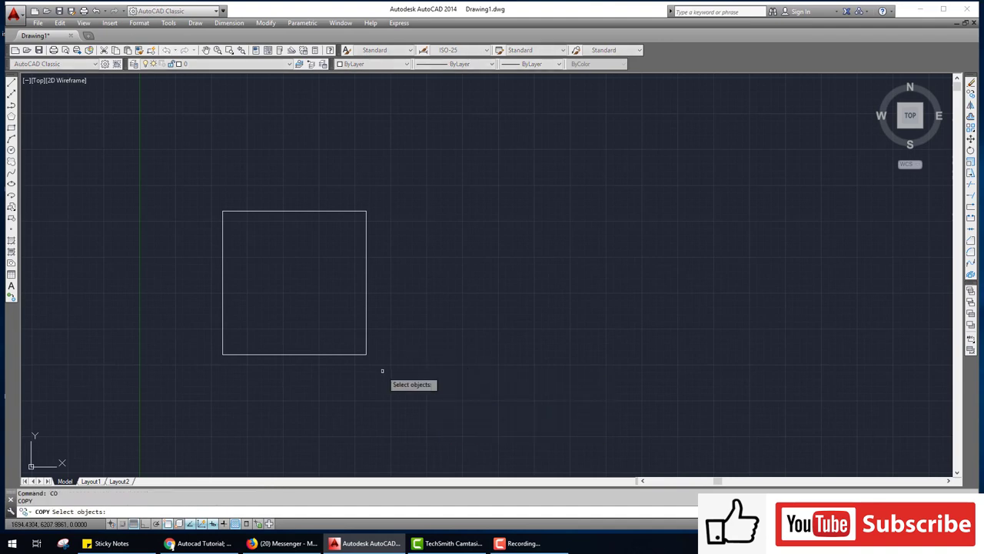
pyautogui.click(365, 354)
pyautogui.press('Return')
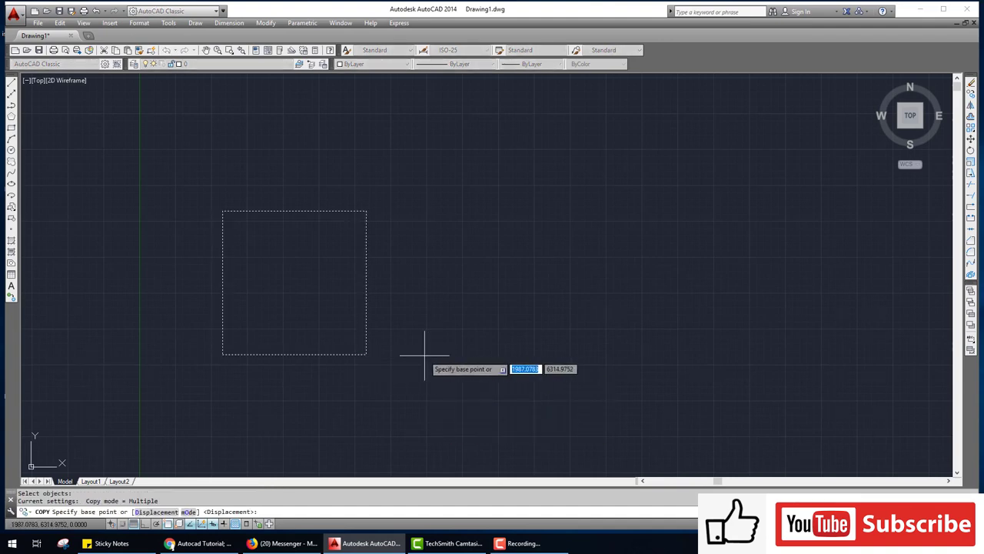
pyautogui.click(366, 355)
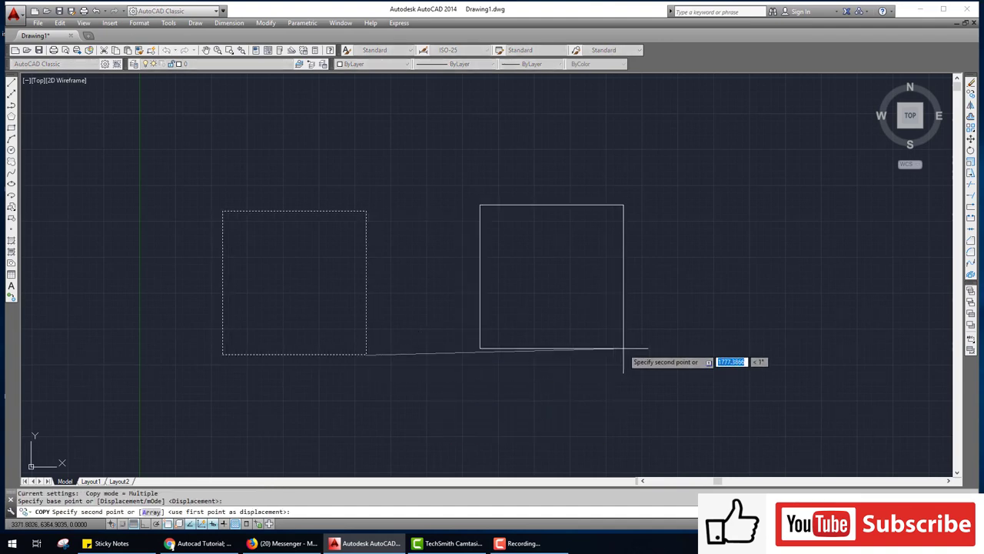
pyautogui.click(677, 355)
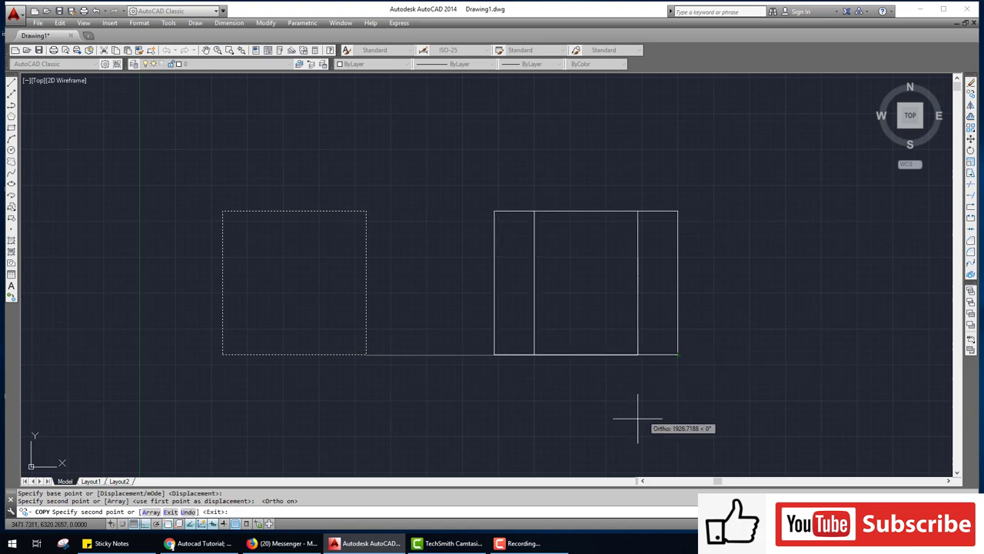
pyautogui.press('Return')
pyautogui.moveTo(409, 221); pyautogui.dragTo(451, 231, button='middle')
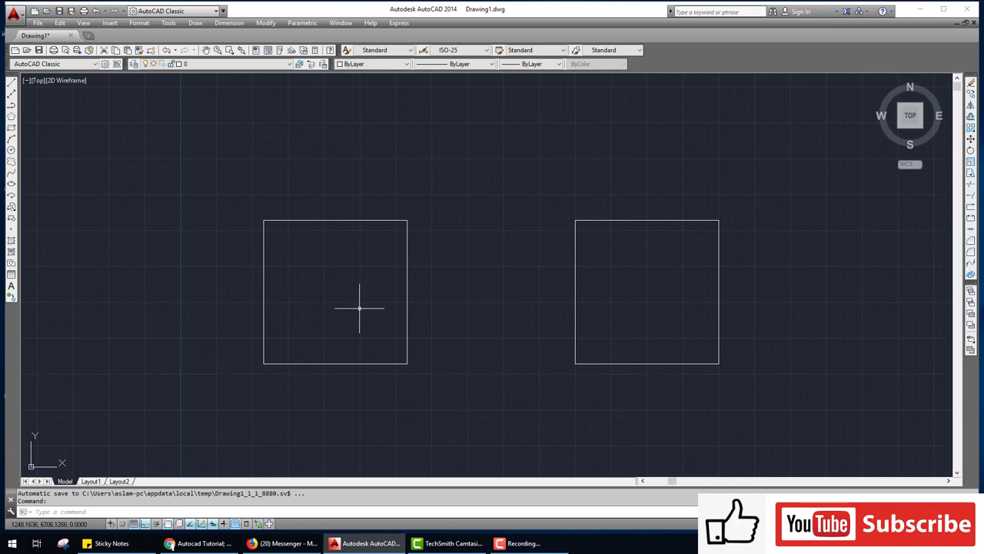
# Sketch an F annotation above the left square, then clear the pen marks
pyautogui.moveTo(299, 182); pyautogui.dragTo(300, 144)
pyautogui.moveTo(269, 197); pyautogui.dragTo(326, 196)
pyautogui.press('Escape')
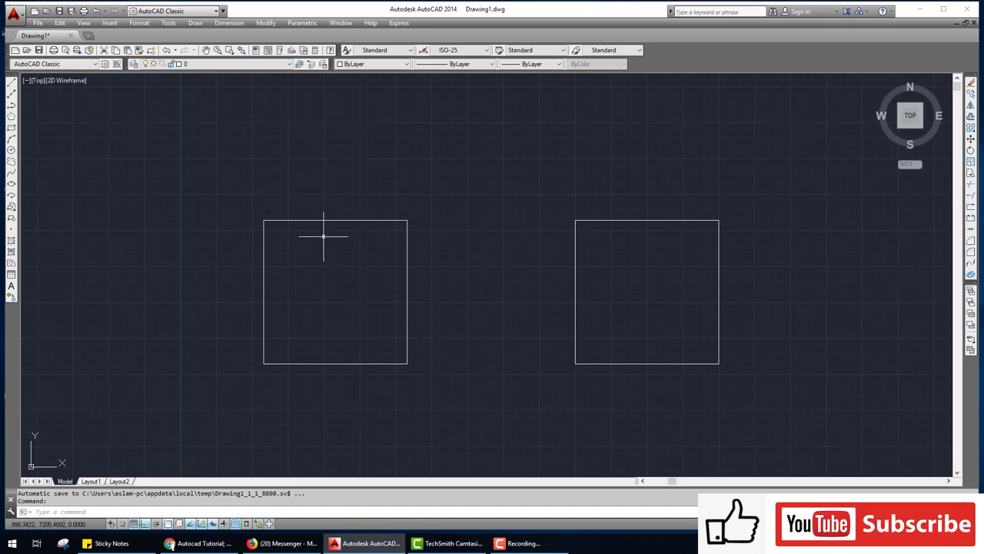
pyautogui.write('F')
# Round the left square's top-right corner with a 500-radius fillet on its top and right edges
pyautogui.press('Return')
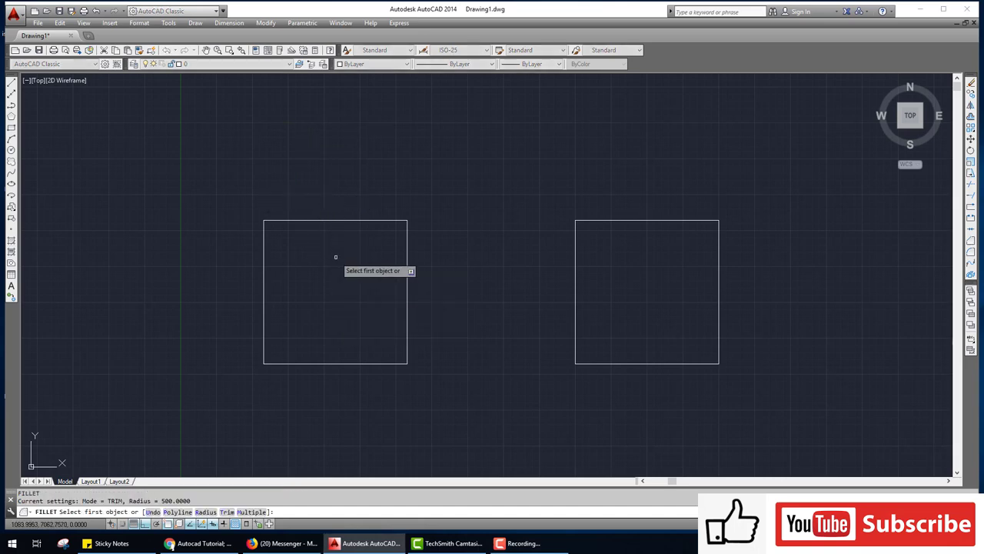
pyautogui.rightClick(342, 258)
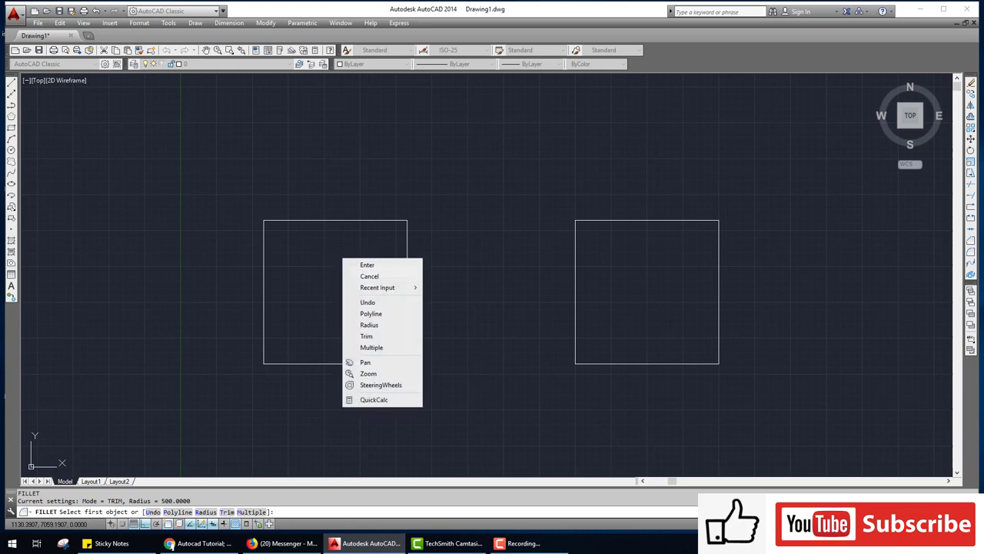
pyautogui.click(375, 325)
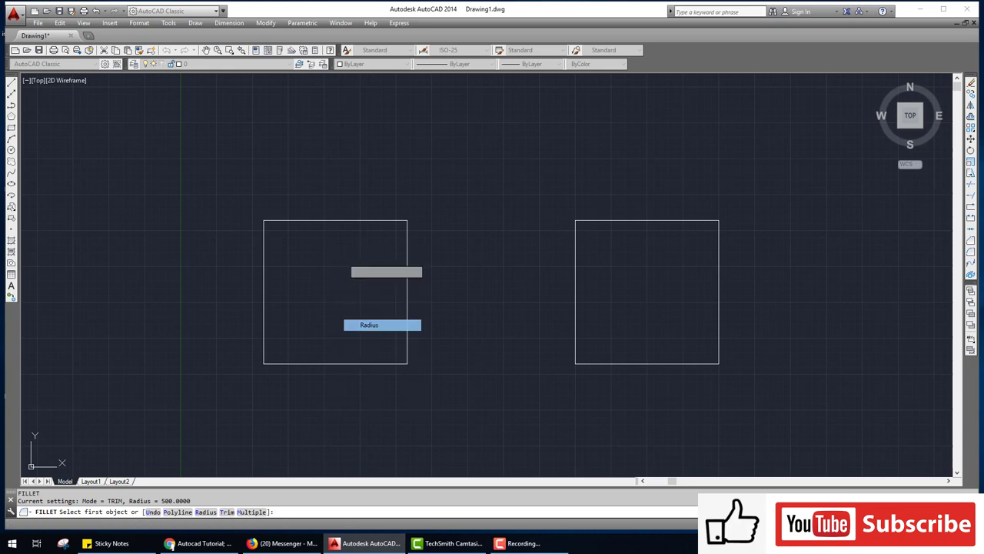
pyautogui.scroll(2, 375, 235)
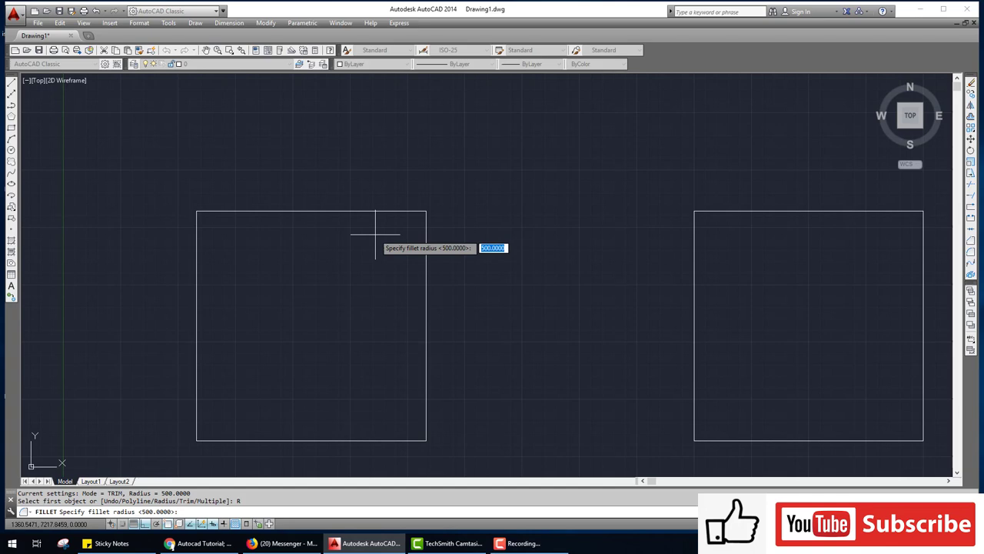
pyautogui.write('5000')
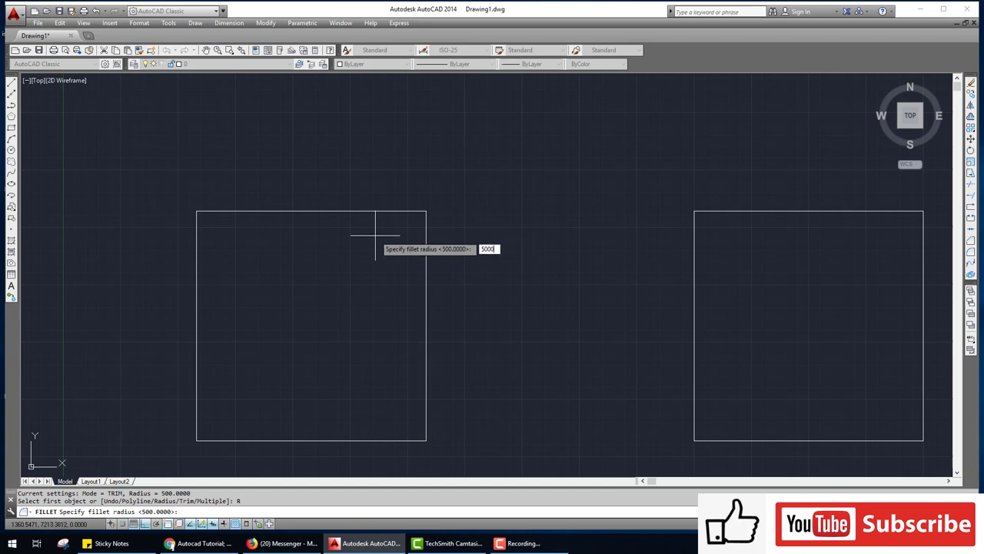
pyautogui.press('Return')
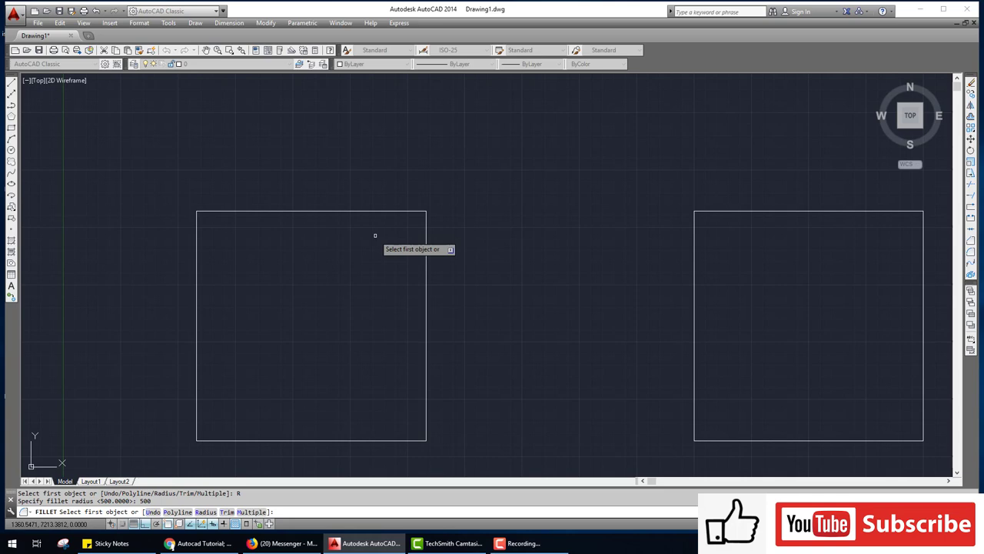
pyautogui.click(363, 211)
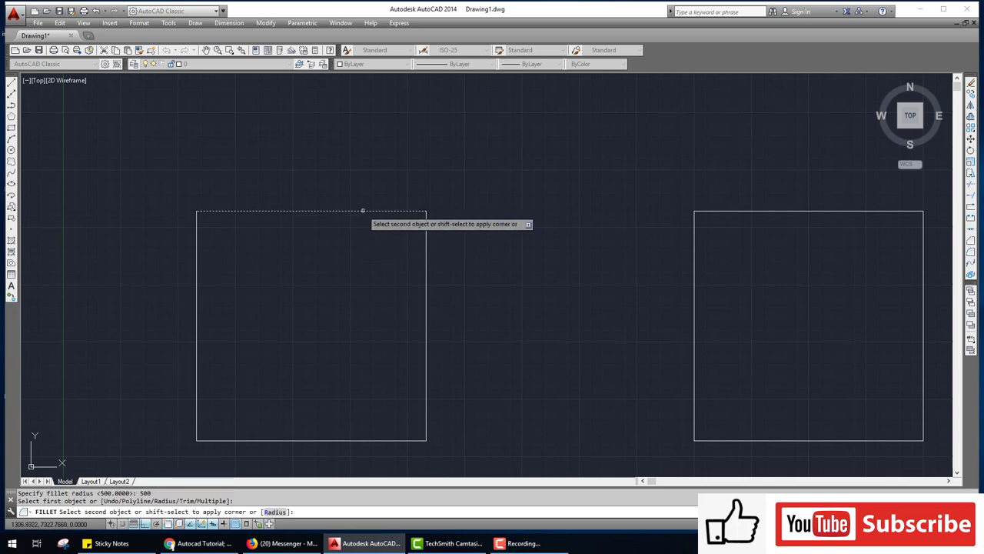
pyautogui.click(420, 300)
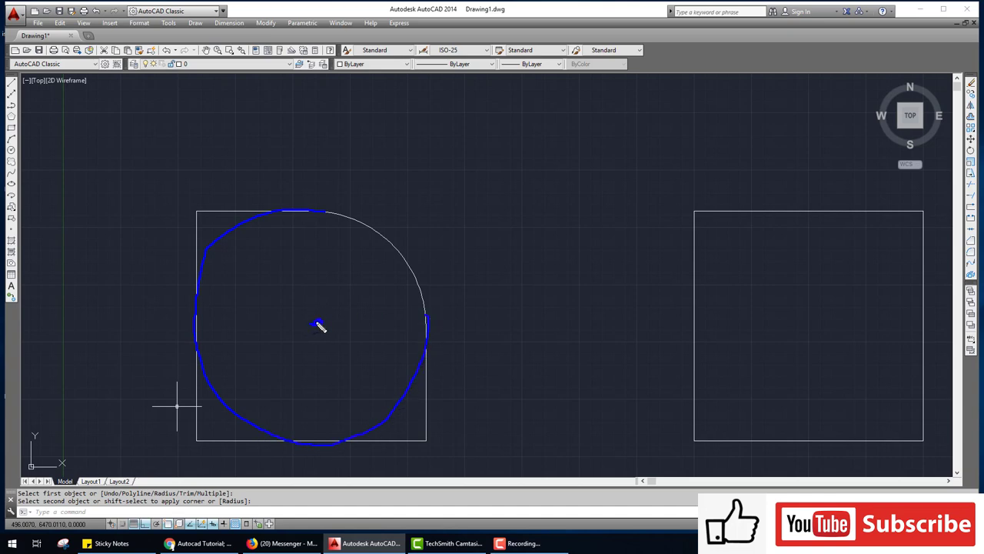
pyautogui.moveTo(378, 236); pyautogui.dragTo(372, 237)
pyautogui.moveTo(356, 320); pyautogui.dragTo(379, 310)
pyautogui.moveTo(580, 297); pyautogui.dragTo(421, 265, button='middle')
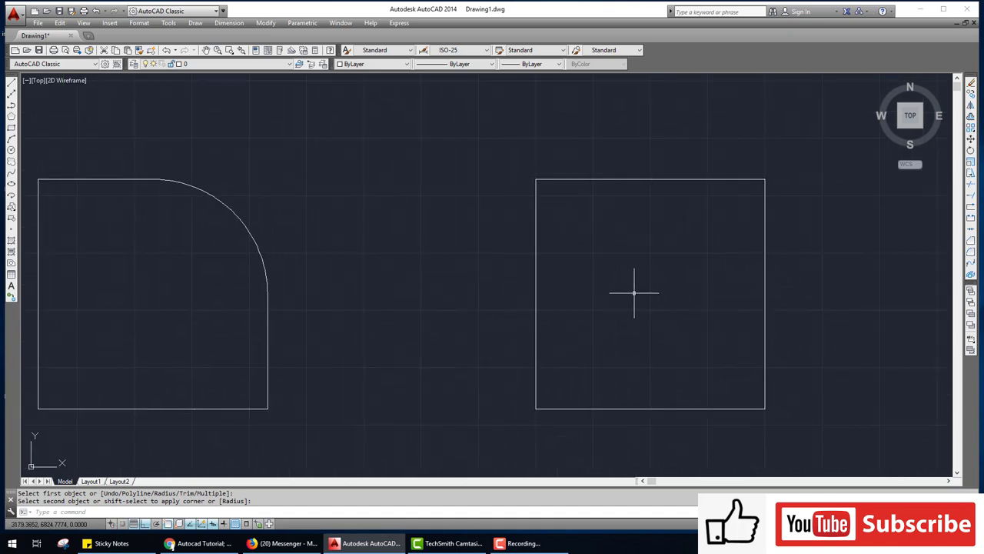
# Start CHAMFER and set the chamfer distances to 200 and 300
pyautogui.hotkey('ctrl', '2')
pyautogui.moveTo(627, 109)
pyautogui.mouseDown()
pyautogui.moveTo(632, 163)
pyautogui.moveTo(655, 161)
pyautogui.mouseUp()
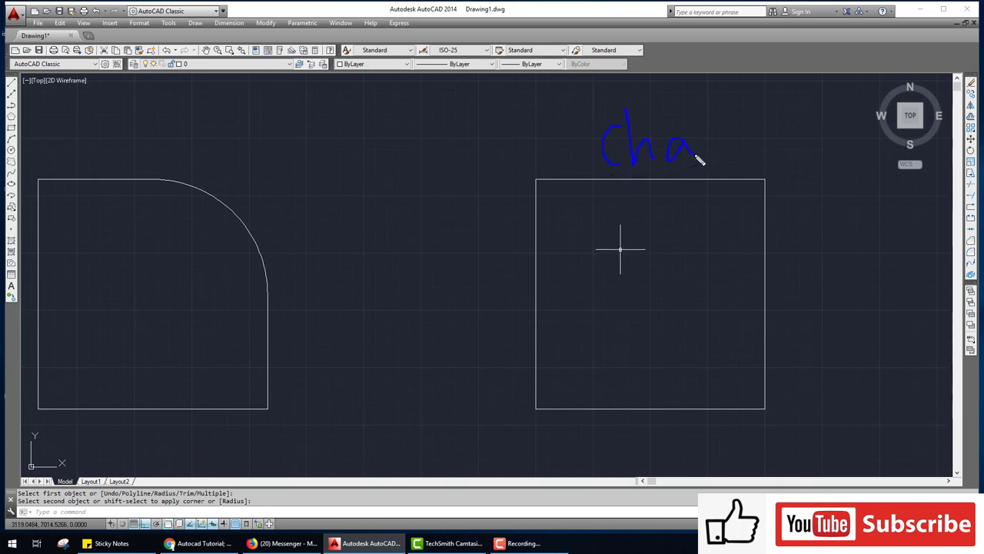
pyautogui.press('Escape')
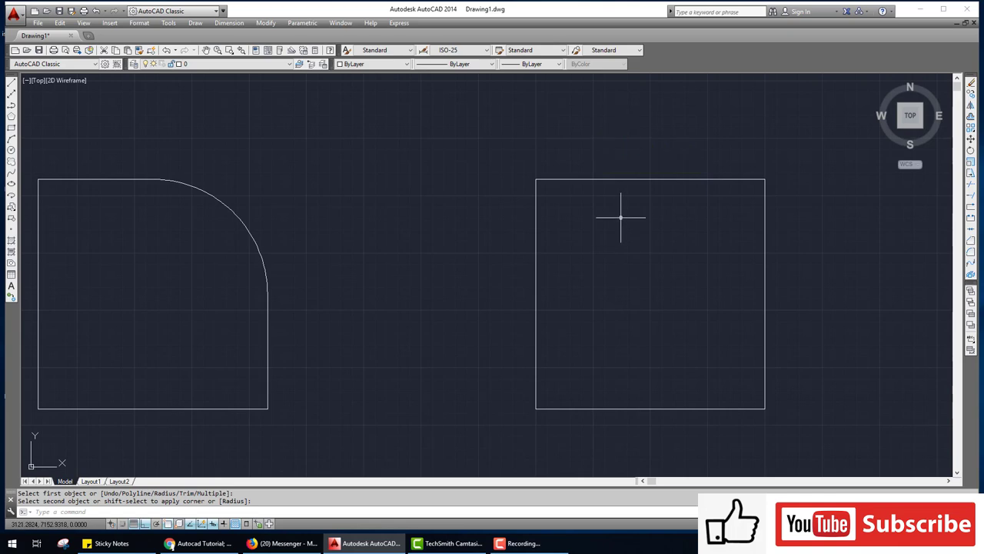
pyautogui.write('CHa')
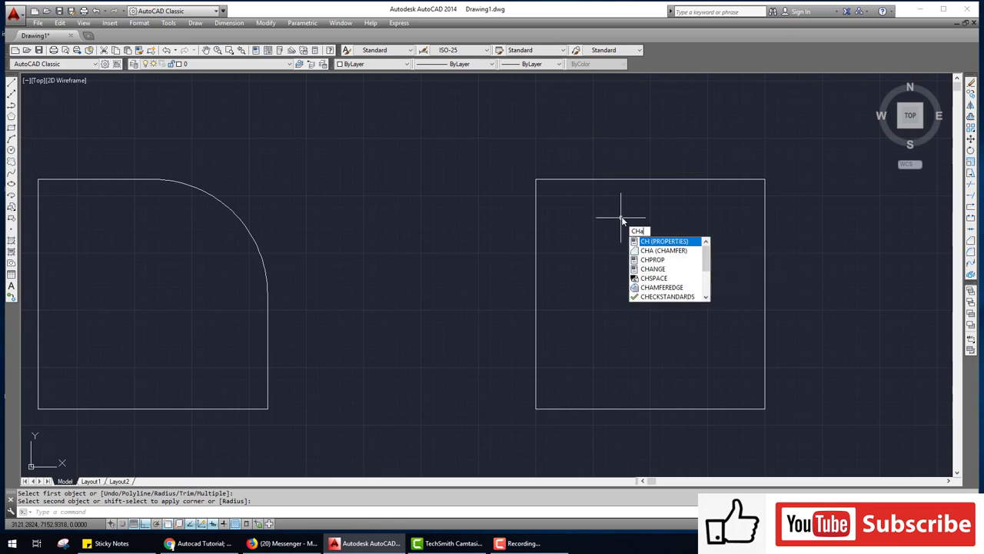
pyautogui.press('Return')
pyautogui.moveTo(695, 228); pyautogui.dragTo(494, 306, button='middle')
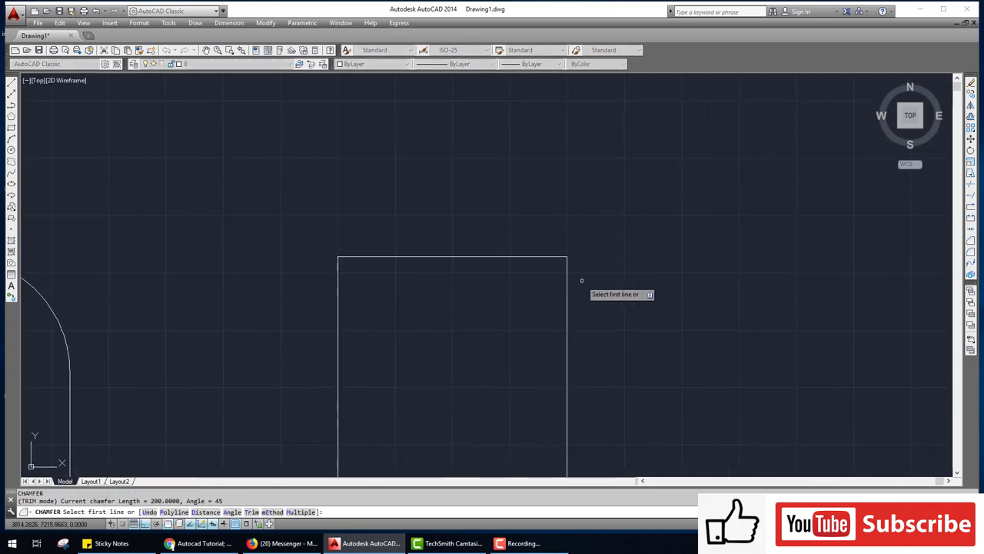
pyautogui.scroll(4, 580, 280)
pyautogui.moveTo(573, 246); pyautogui.dragTo(566, 214, button='middle')
pyautogui.rightClick(566, 215)
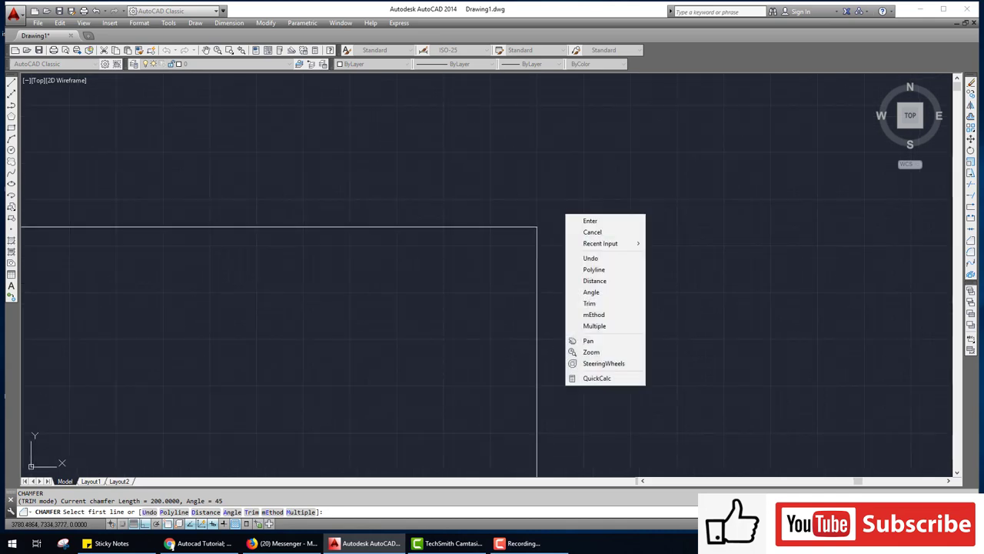
pyautogui.click(598, 282)
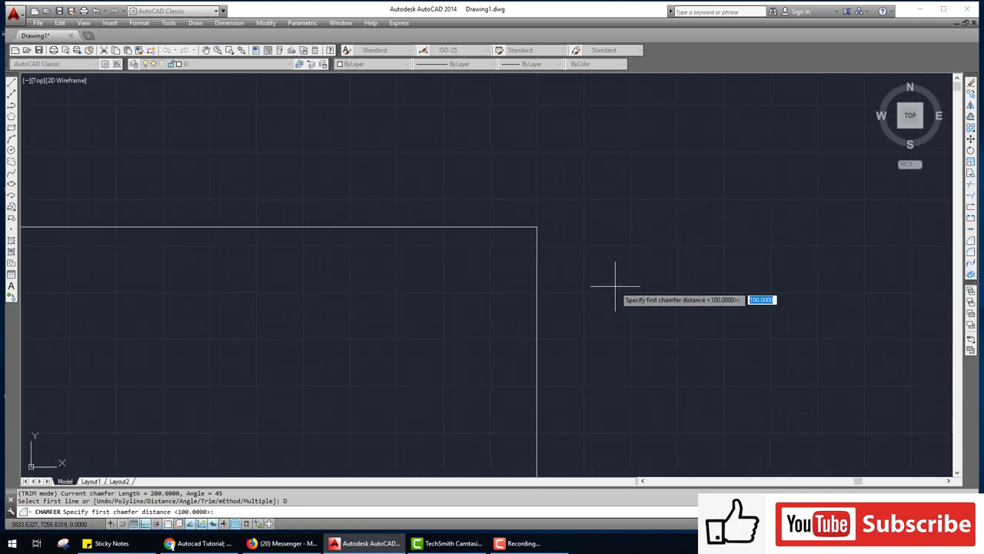
pyautogui.scroll(-2, 615, 286)
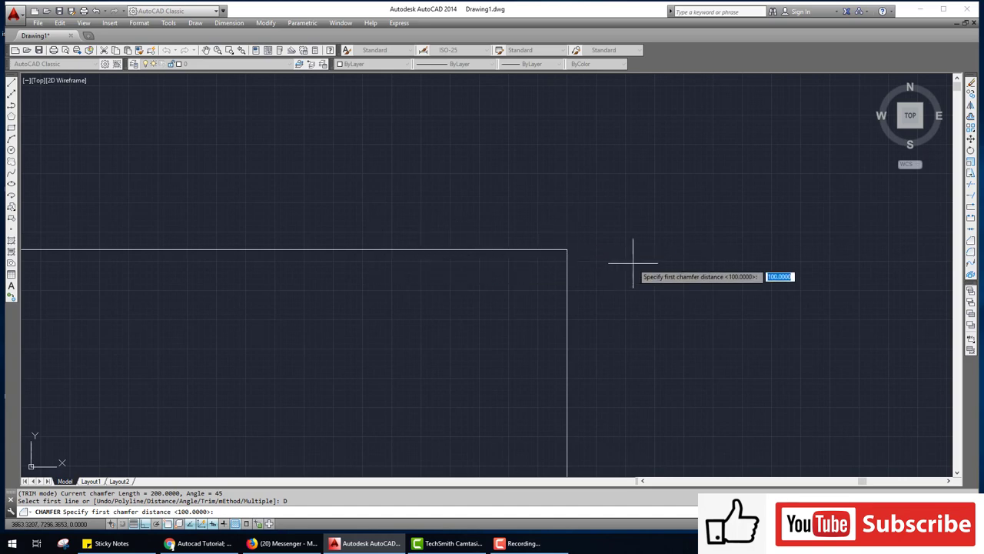
pyautogui.write('200')
pyautogui.press('Return')
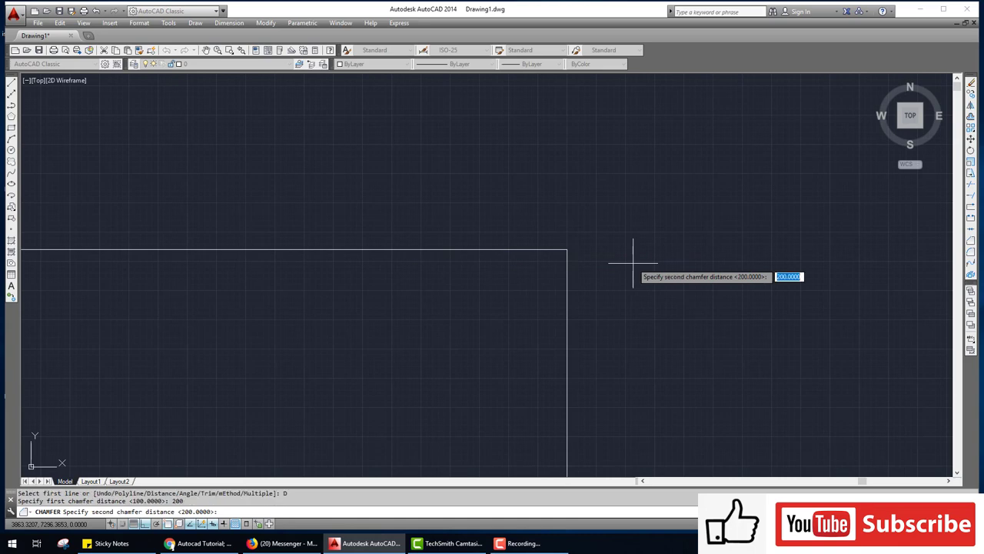
pyautogui.write('300')
pyautogui.press('Return')
# Chamfer the right square's top-right corner by picking its top and right edges
pyautogui.click(510, 249)
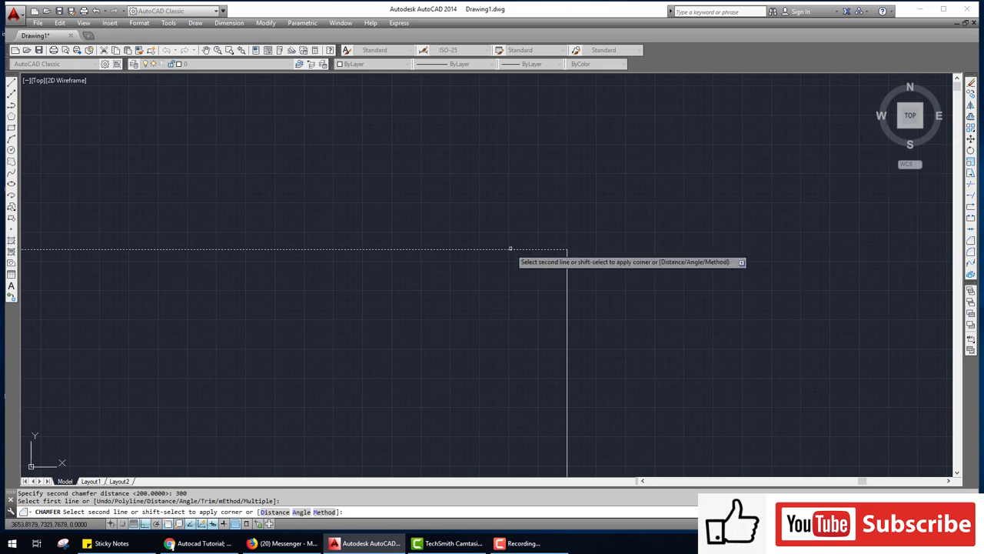
pyautogui.click(568, 301)
pyautogui.scroll(-3, 615, 325)
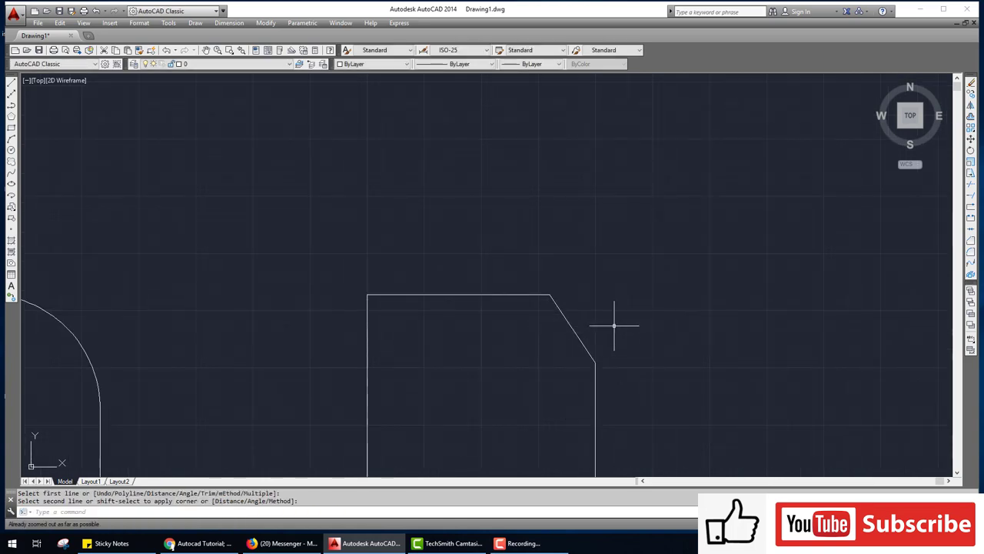
pyautogui.moveTo(615, 325); pyautogui.dragTo(538, 272, button='middle')
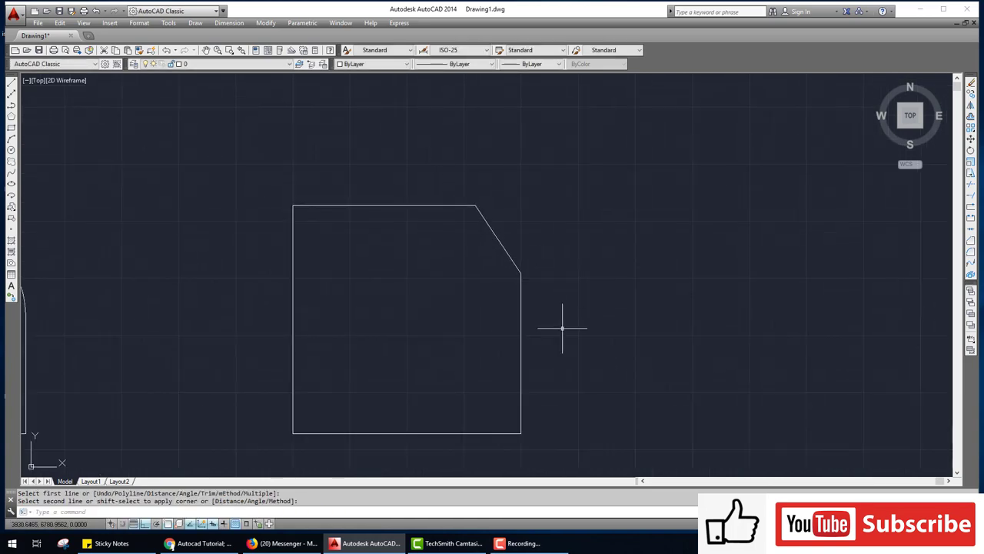
pyautogui.press('Escape')
pyautogui.press('Escape')
# Add a 700 vertical linear dimension along the chamfered square's right side
pyautogui.click(229, 22)
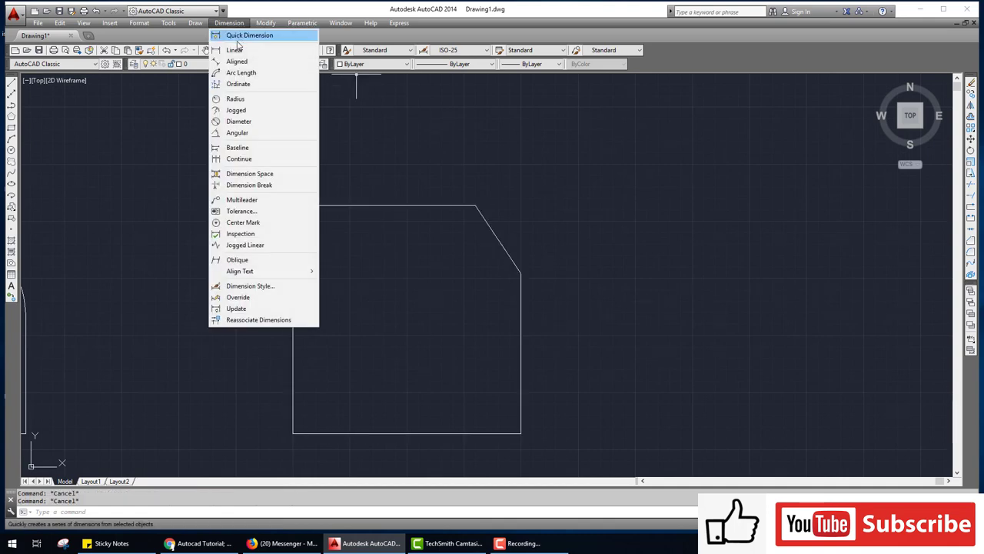
pyautogui.click(236, 50)
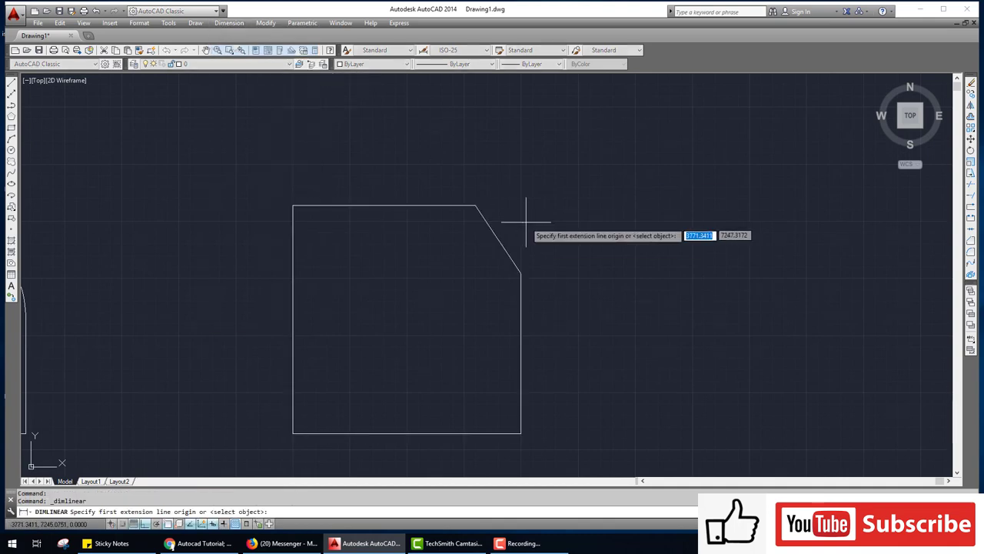
pyautogui.click(520, 273)
pyautogui.click(521, 433)
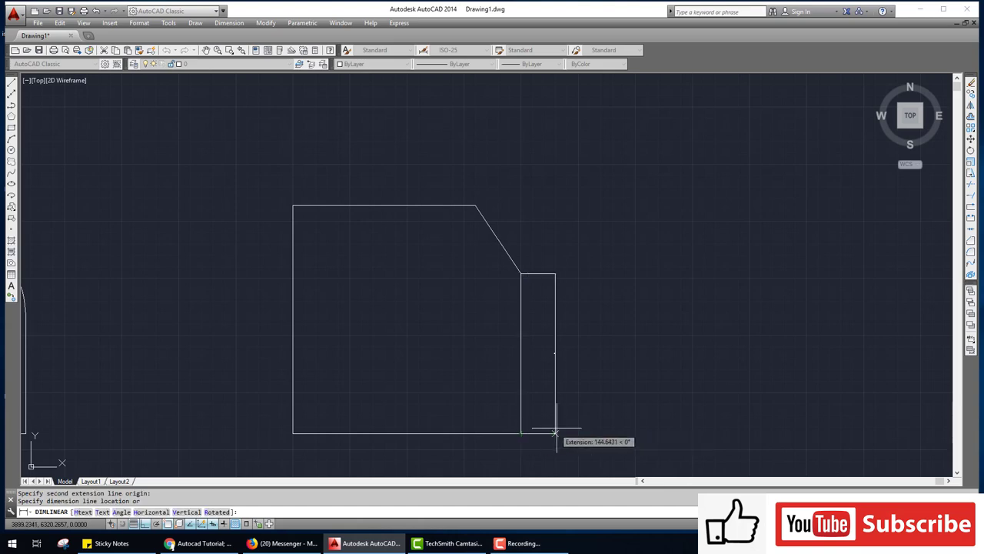
pyautogui.click(558, 433)
# Add an 800 linear dimension above the top edge, from the top-left corner to the chamfer
pyautogui.press('Return')
pyautogui.click(292, 204)
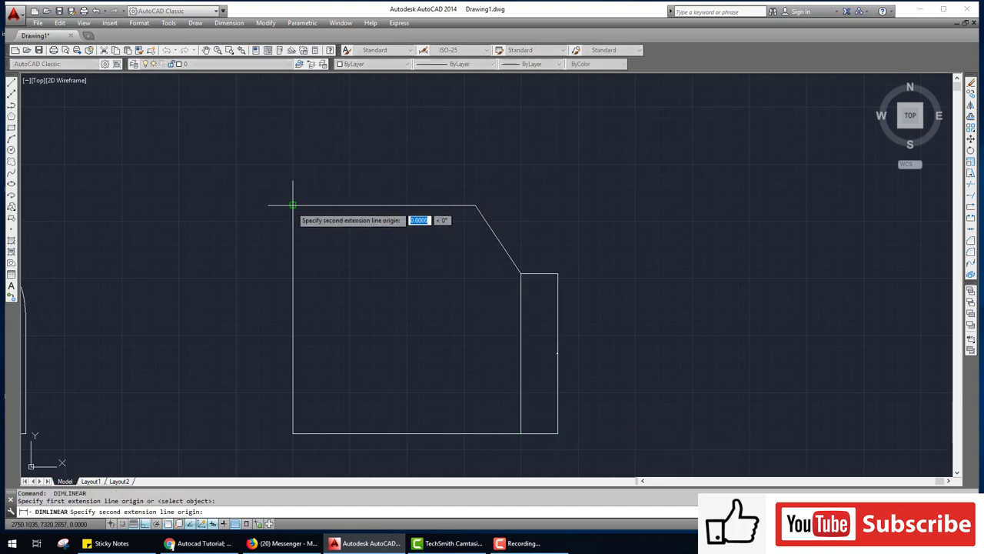
pyautogui.click(475, 204)
pyautogui.click(468, 184)
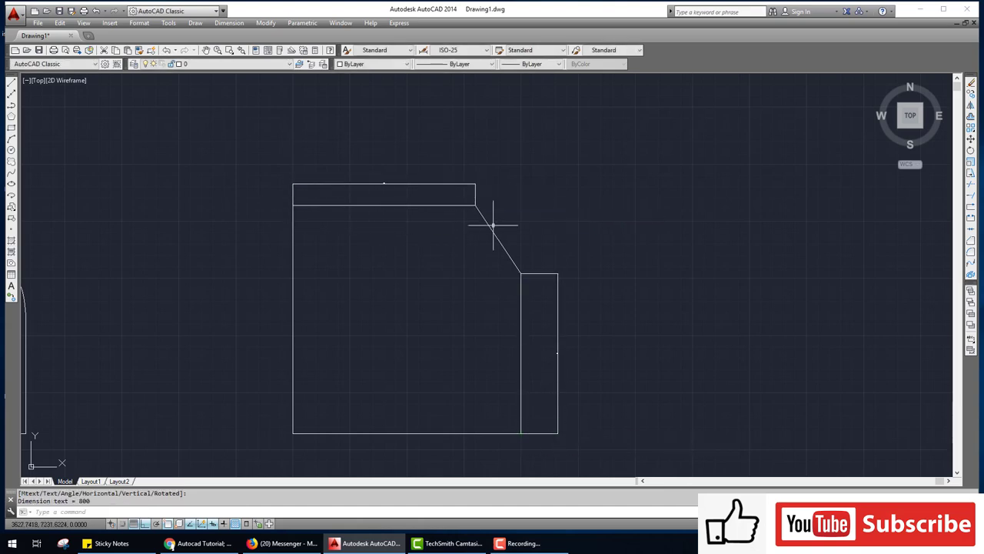
pyautogui.scroll(5, 386, 176)
pyautogui.scroll(-5, 373, 227)
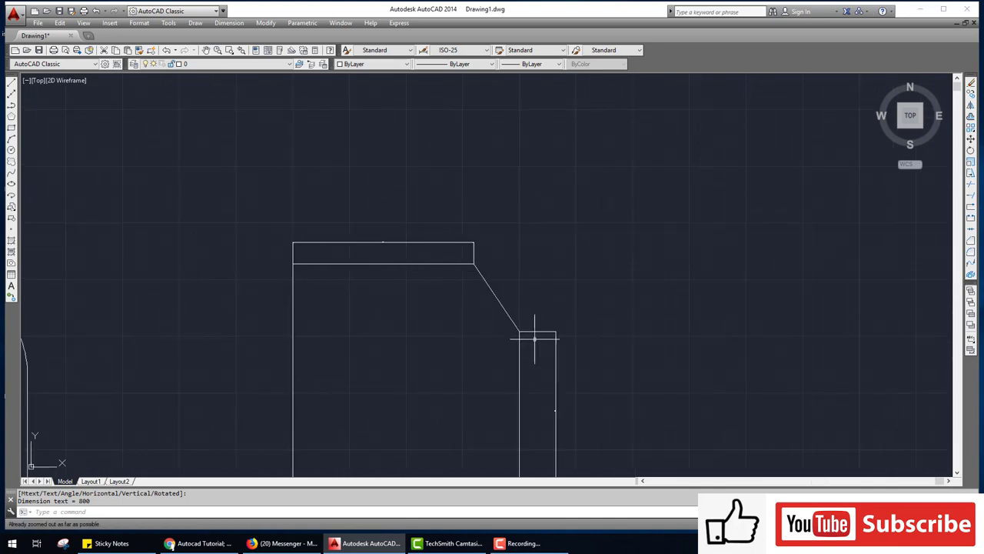
pyautogui.moveTo(534, 339); pyautogui.dragTo(512, 223, button='middle')
pyautogui.scroll(5, 523, 253)
pyautogui.scroll(2, 501, 227)
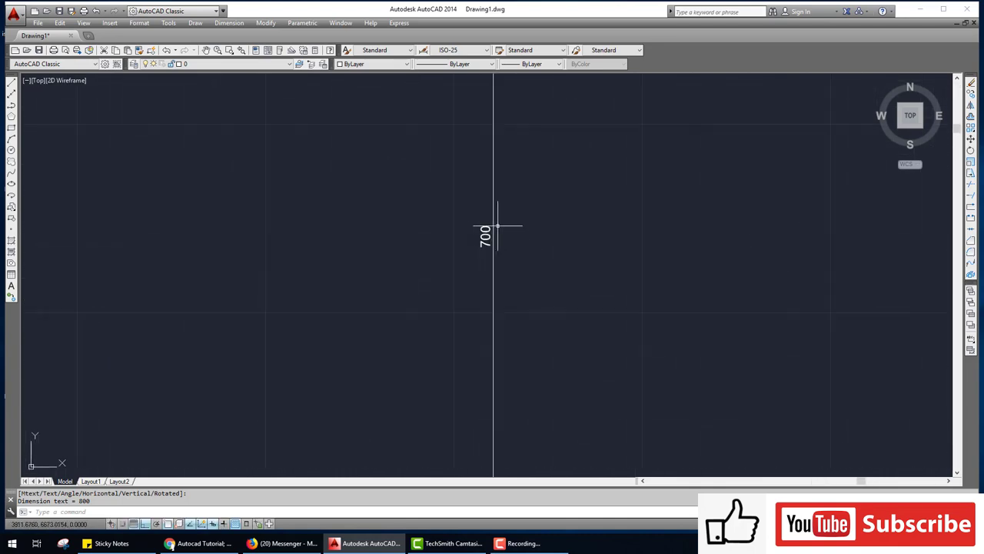
pyautogui.scroll(-4, 477, 231)
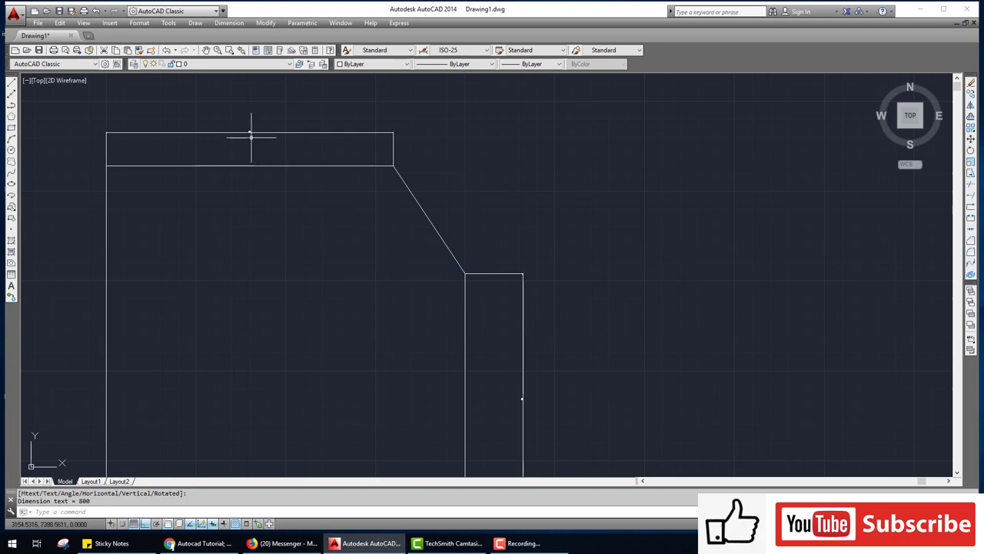
# Give the ISO-25 dimension style text height 50 and a larger arrow size
pyautogui.click(428, 50)
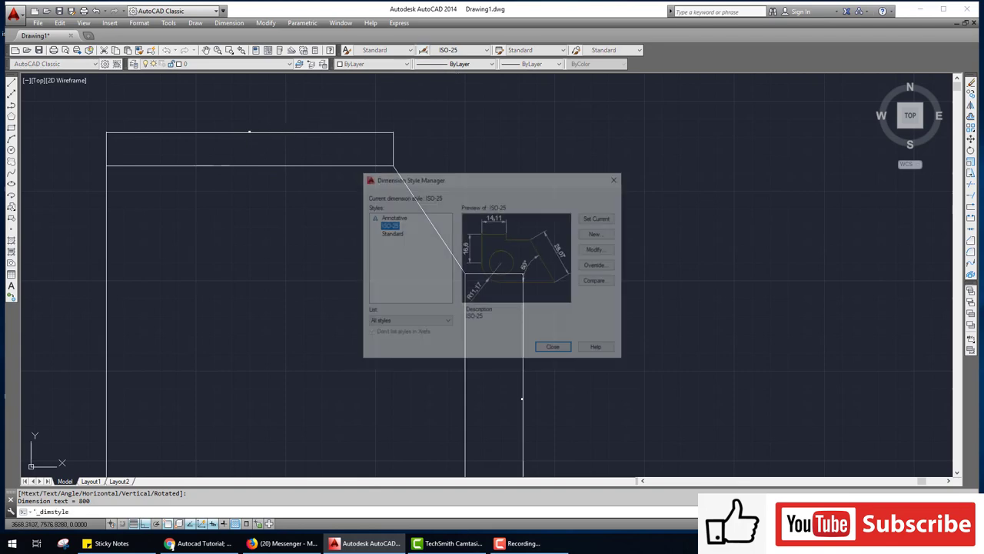
pyautogui.click(599, 248)
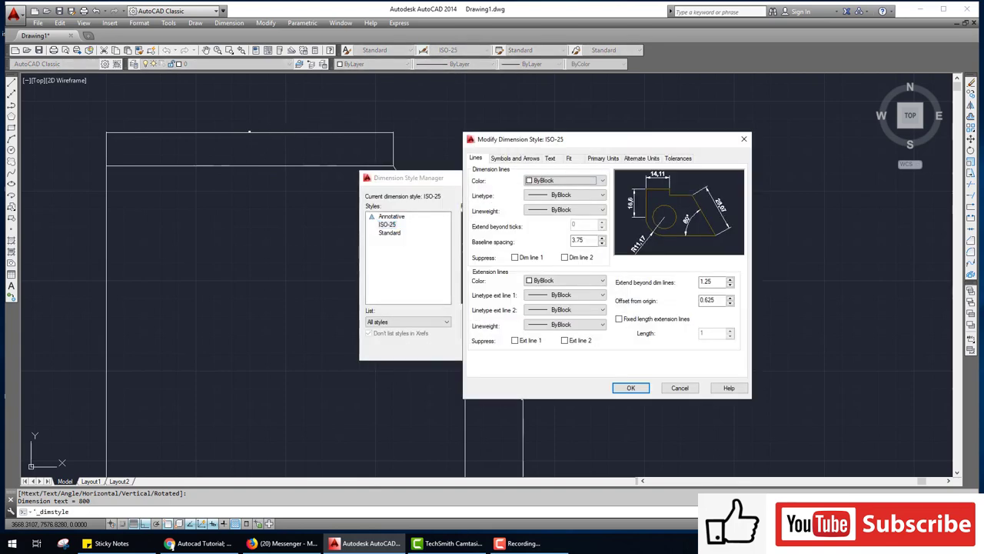
pyautogui.click(549, 157)
pyautogui.doubleClick(576, 232)
pyautogui.write('50')
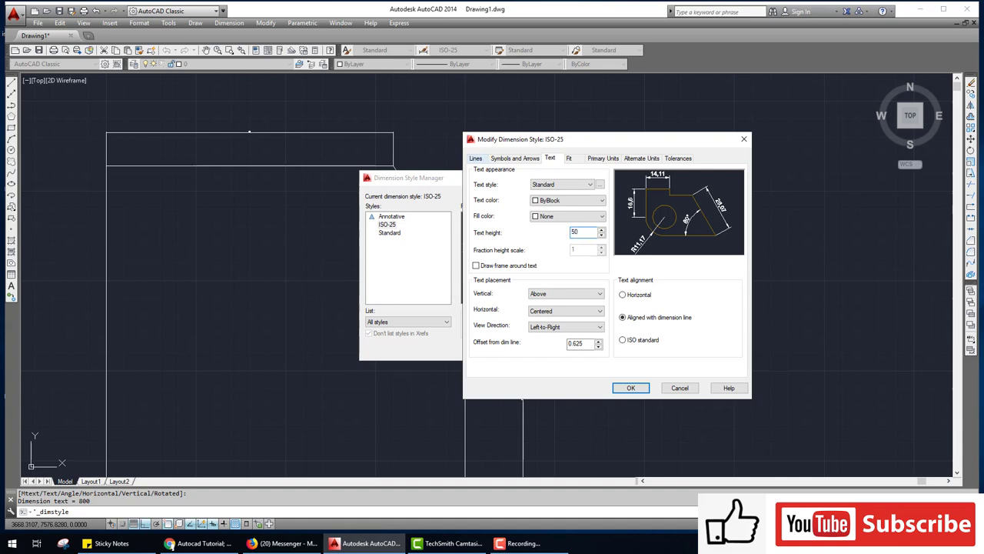
pyautogui.click(515, 157)
pyautogui.doubleClick(486, 260)
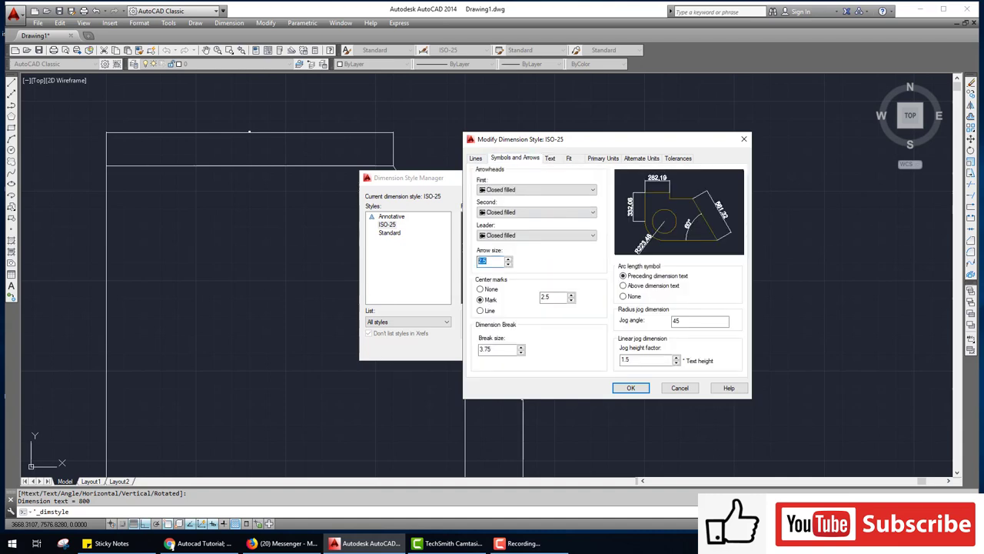
pyautogui.click(631, 388)
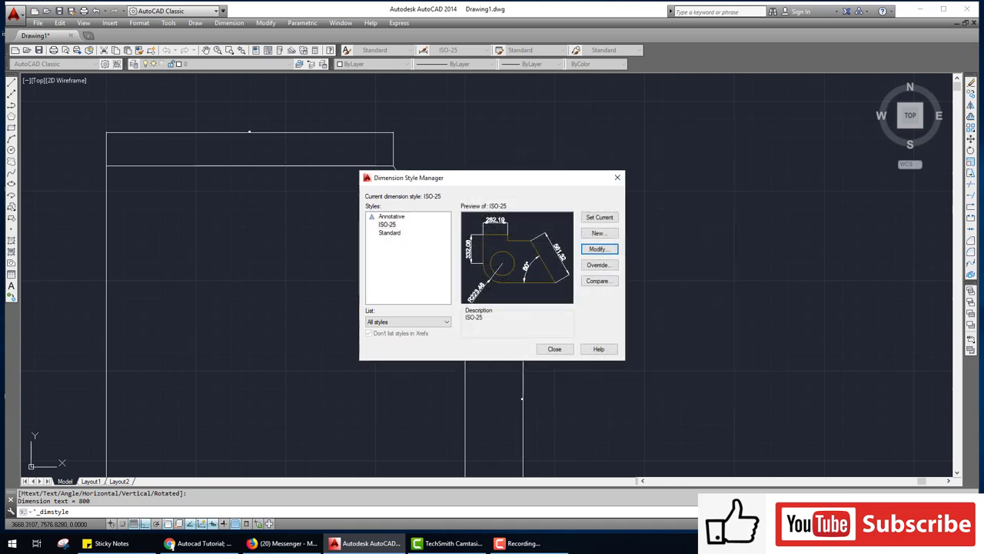
pyautogui.click(554, 348)
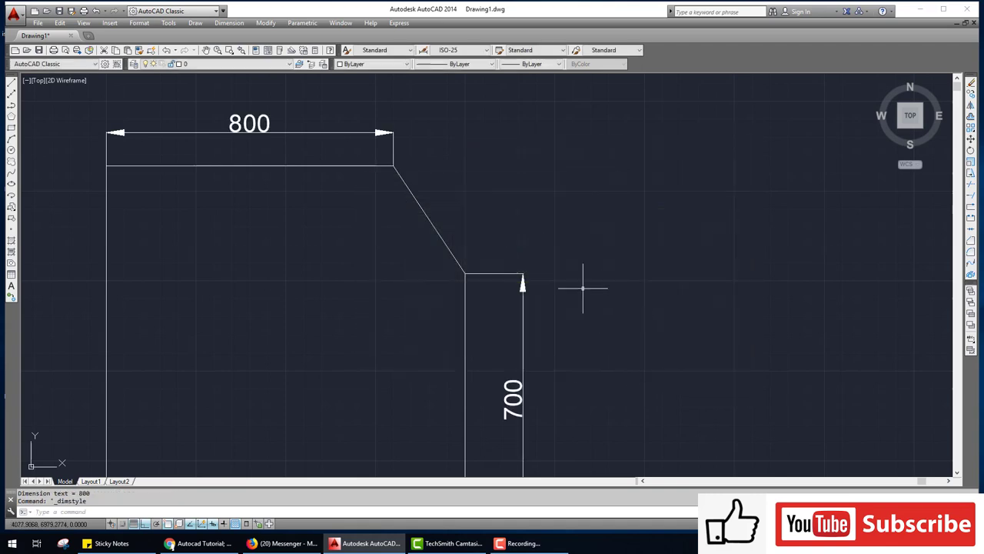
pyautogui.scroll(-1, 587, 328)
pyautogui.scroll(-1, 588, 328)
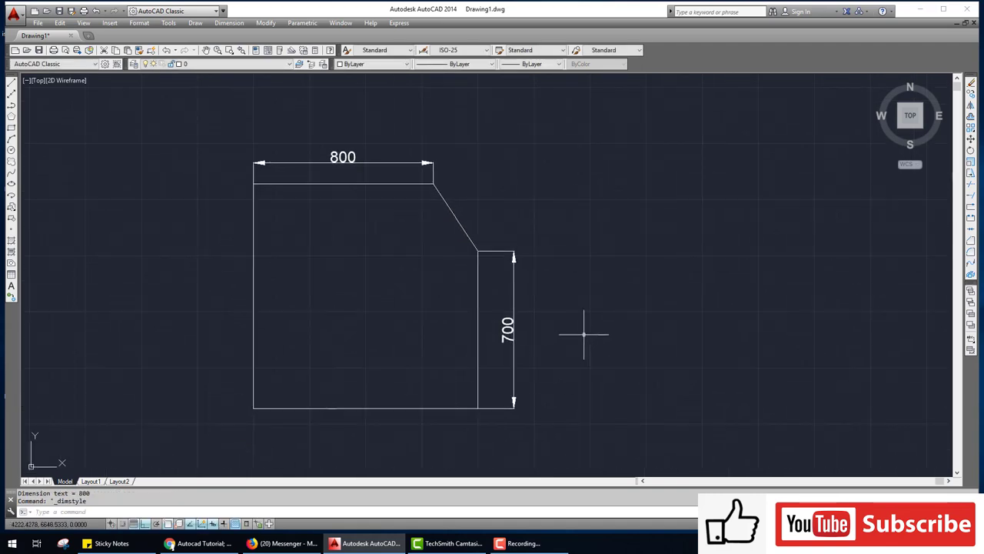
# Pan the view to the dimensioned square's lower-left corner
pyautogui.scroll(1, 442, 324)
pyautogui.moveTo(425, 277); pyautogui.dragTo(538, 297, button='middle')
pyautogui.moveTo(466, 303); pyautogui.dragTo(565, 308, button='middle')
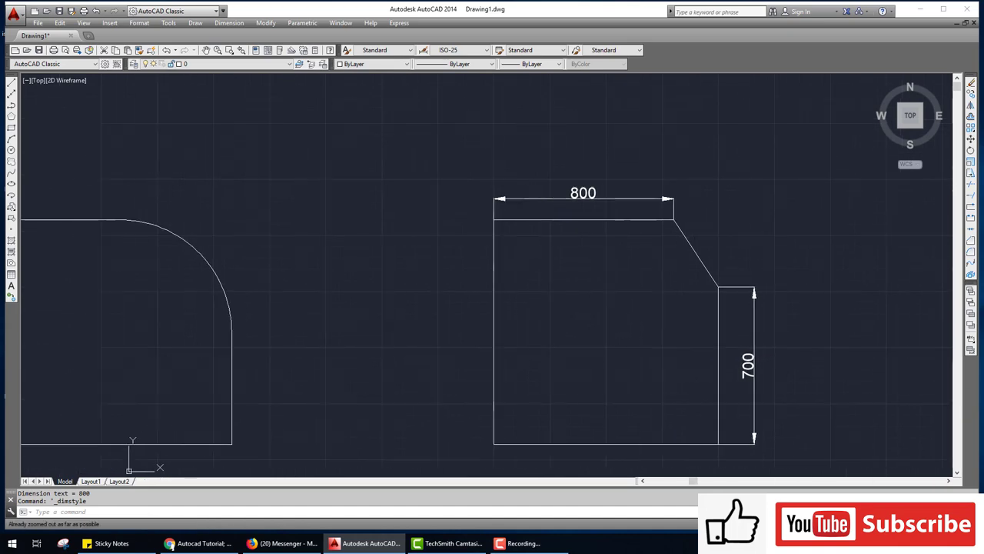
pyautogui.moveTo(527, 386); pyautogui.dragTo(491, 243, button='middle')
pyautogui.moveTo(478, 279); pyautogui.dragTo(476, 248, button='middle')
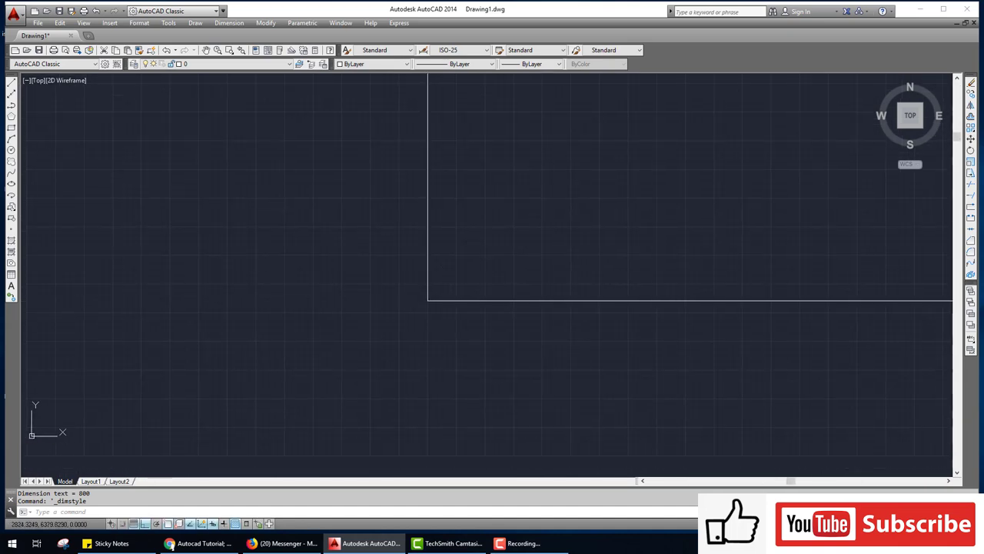
# Chamfer the lower-left corner with length 300 at a 45° angle
pyautogui.write('cha')
pyautogui.press('Return')
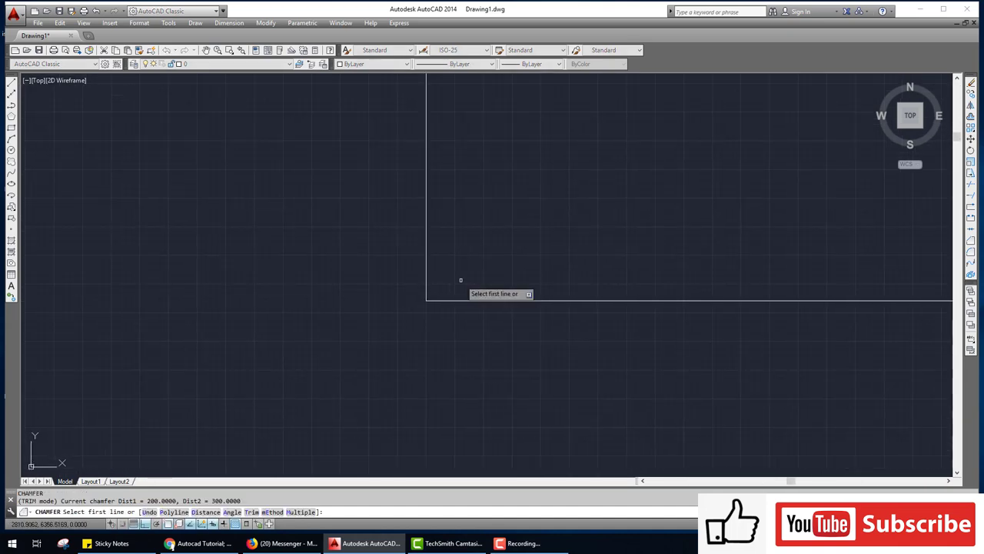
pyautogui.rightClick(452, 236)
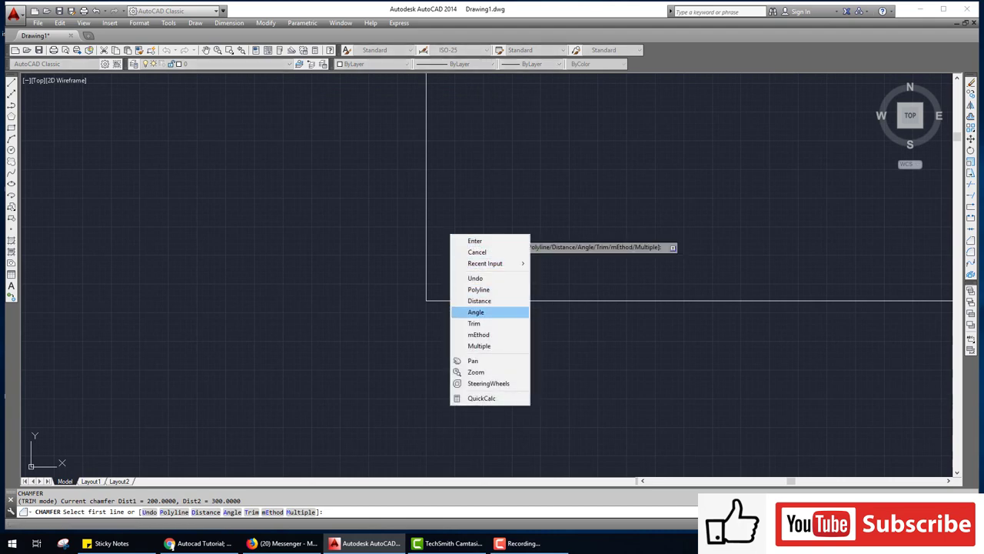
pyautogui.click(476, 311)
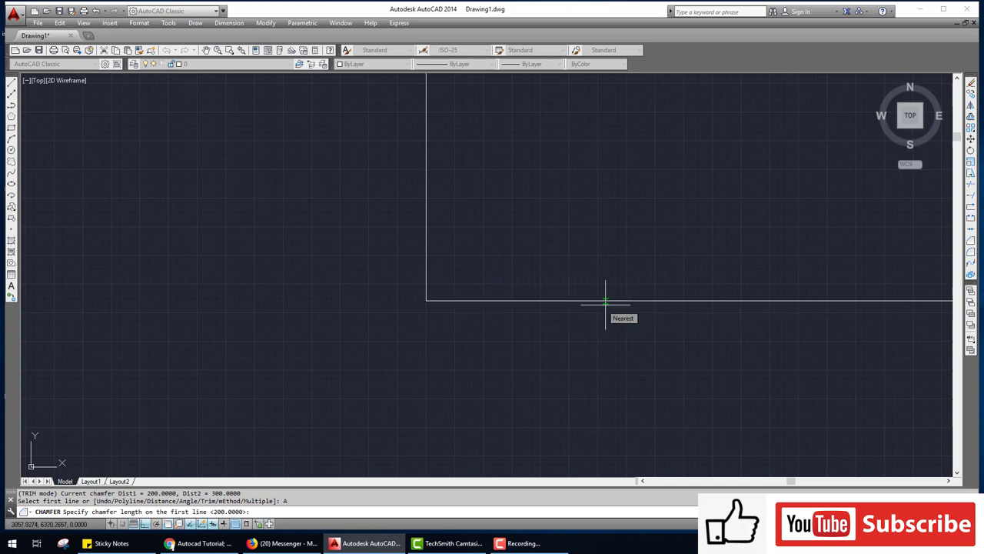
pyautogui.write('30')
pyautogui.press('Return')
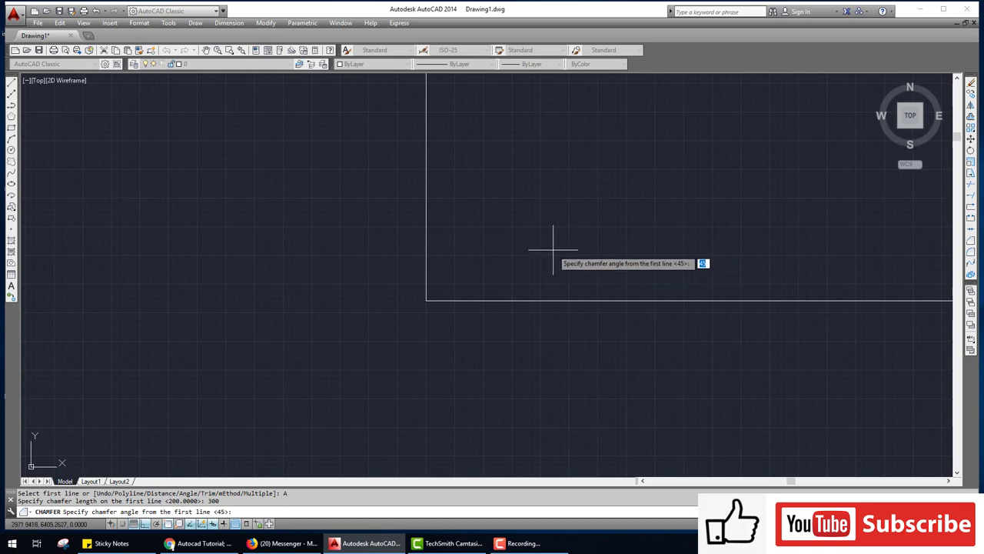
pyautogui.write('45')
pyautogui.press('Return')
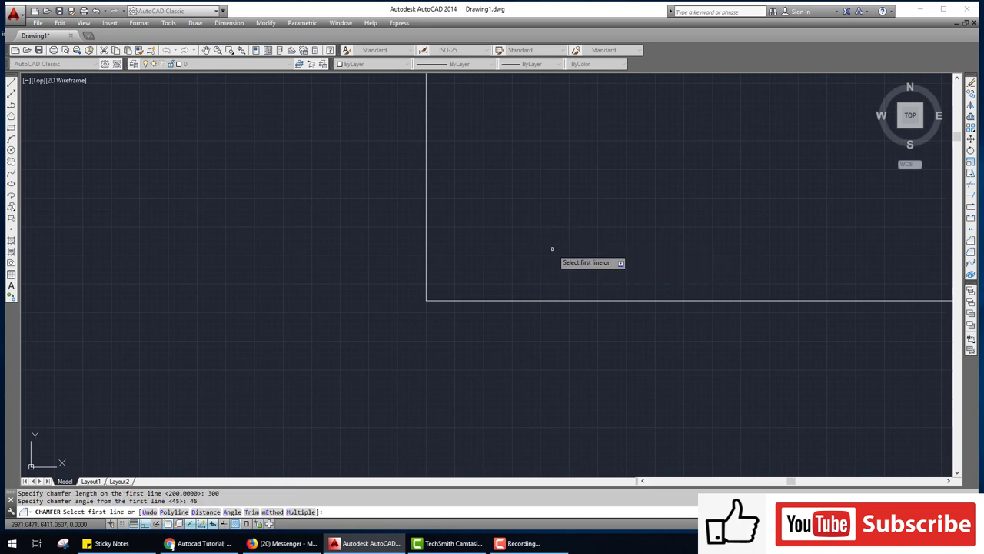
pyautogui.click(427, 149)
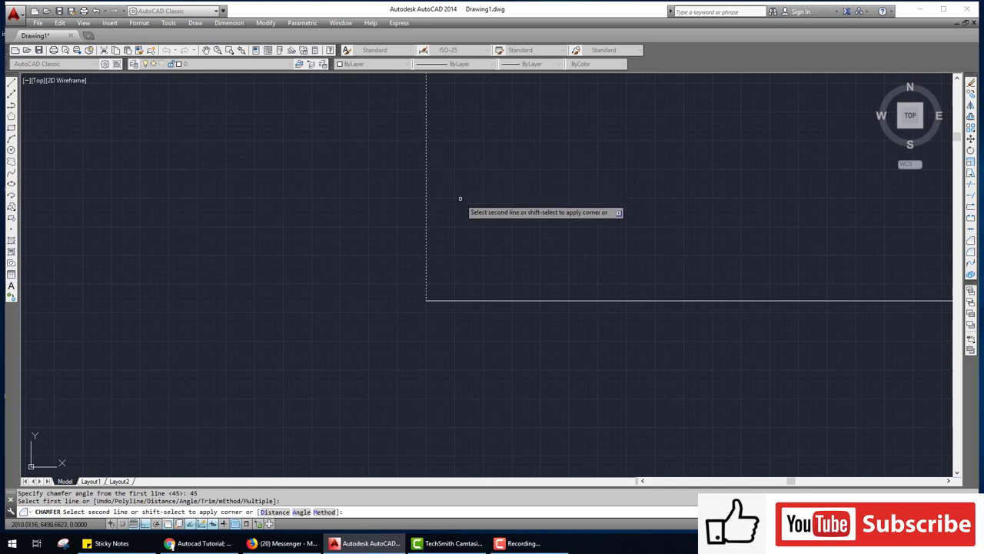
pyautogui.click(551, 299)
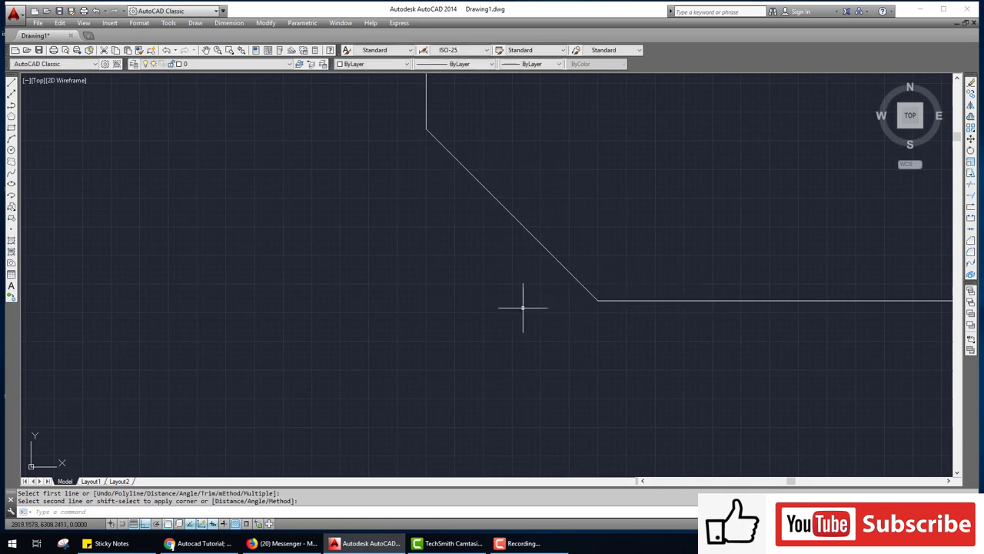
pyautogui.press('Escape')
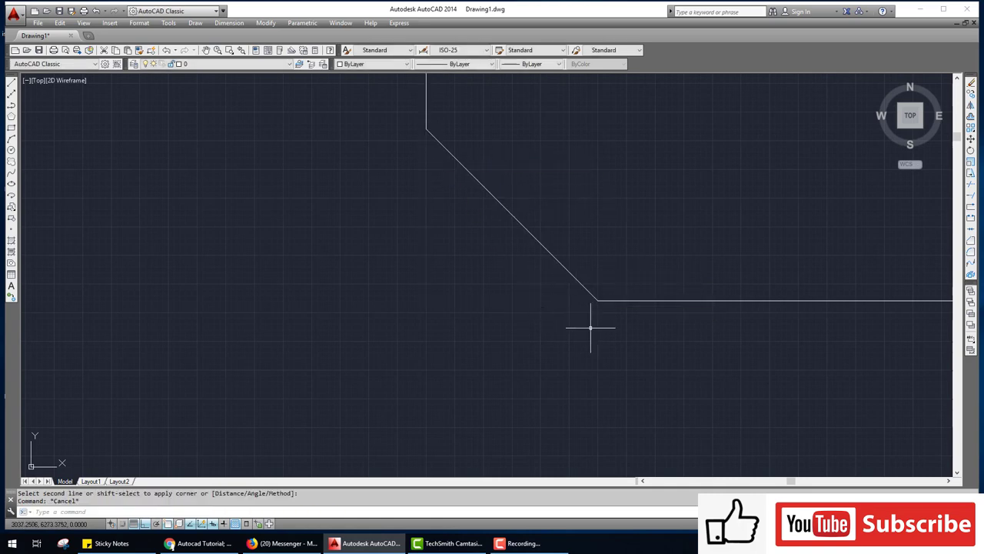
# Draw a horizontal line extending the bottom edge leftward from the chamfer
pyautogui.write('l')
pyautogui.press('Return')
pyautogui.click(597, 300)
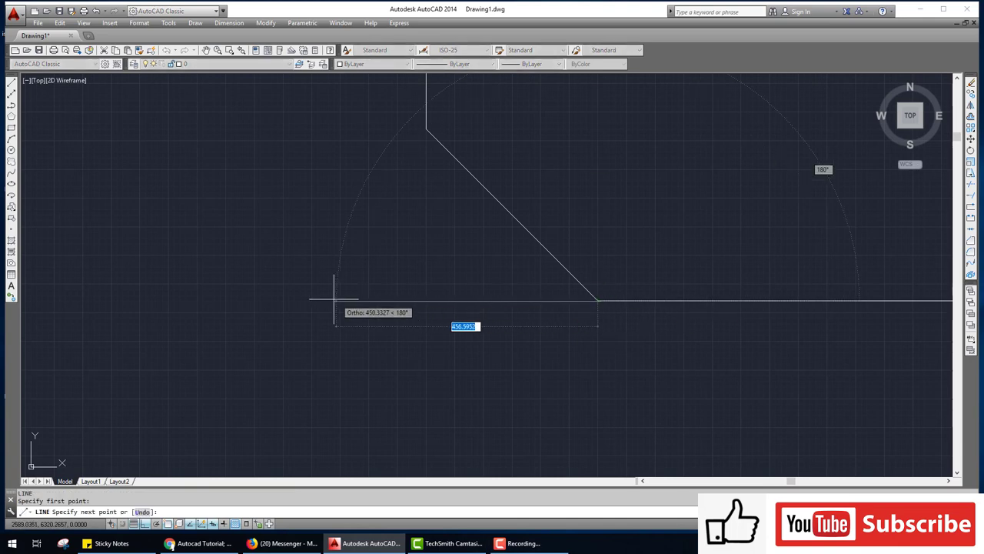
pyautogui.click(231, 300)
pyautogui.press('Return')
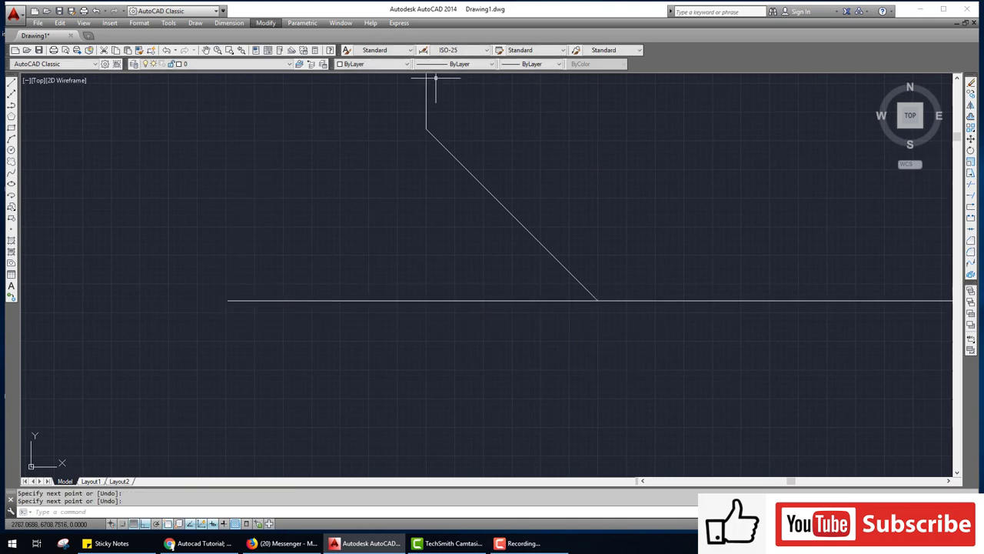
# Add a 45° angular dimension between the chamfer edge and the extended line
pyautogui.click(229, 22)
pyautogui.click(231, 134)
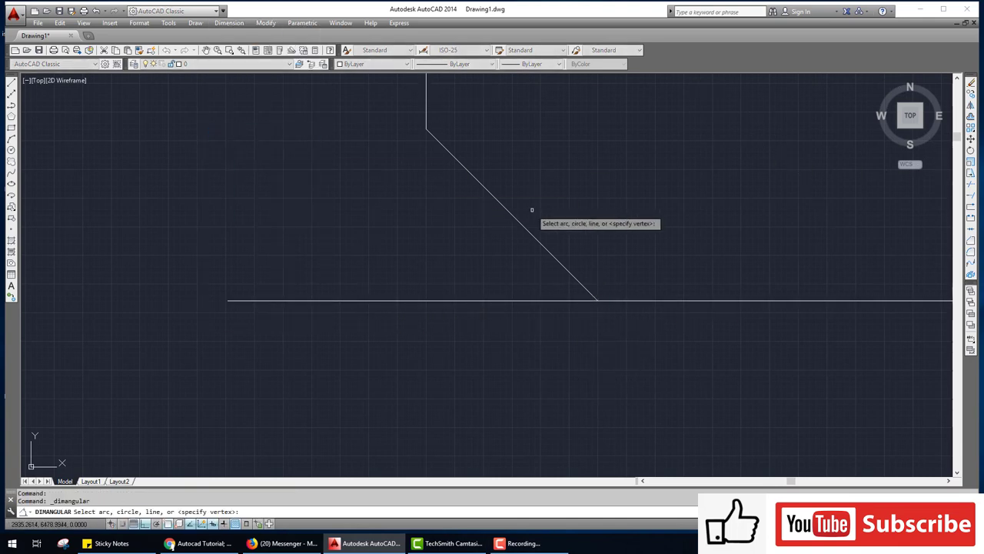
pyautogui.click(528, 229)
pyautogui.click(513, 300)
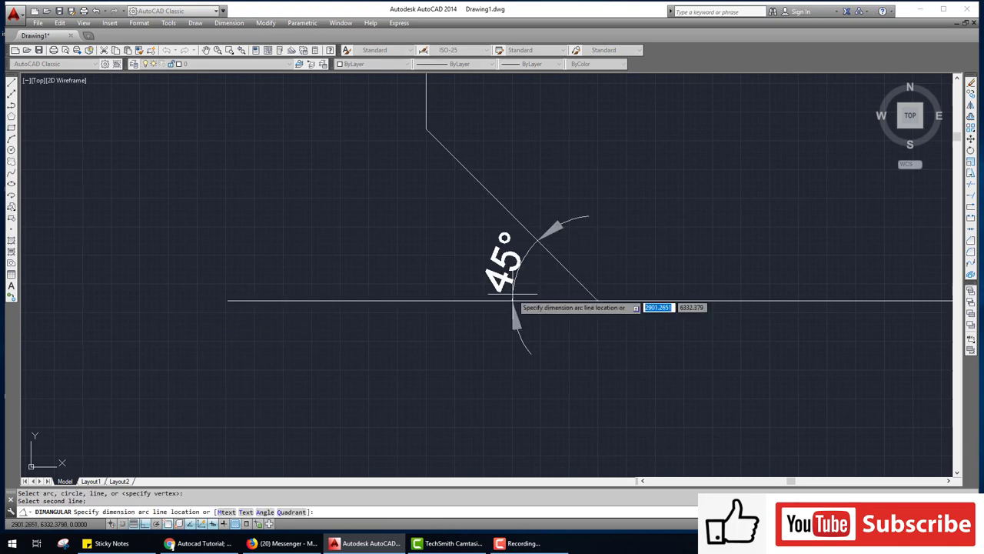
pyautogui.click(409, 257)
pyautogui.scroll(-3, 543, 299)
pyautogui.scroll(-2, 446, 330)
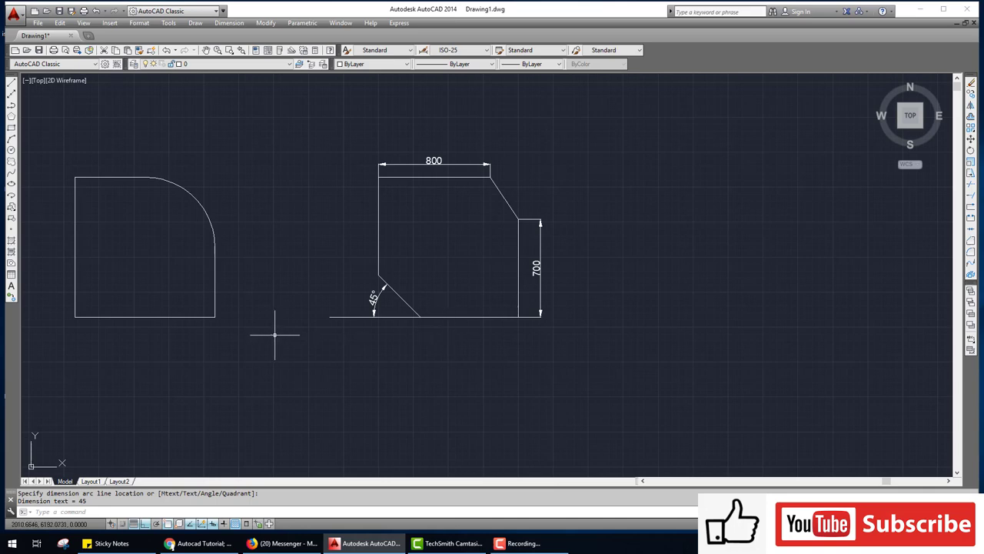
pyautogui.moveTo(275, 335); pyautogui.dragTo(356, 342, button='middle')
pyautogui.moveTo(615, 301); pyautogui.dragTo(636, 310, button='middle')
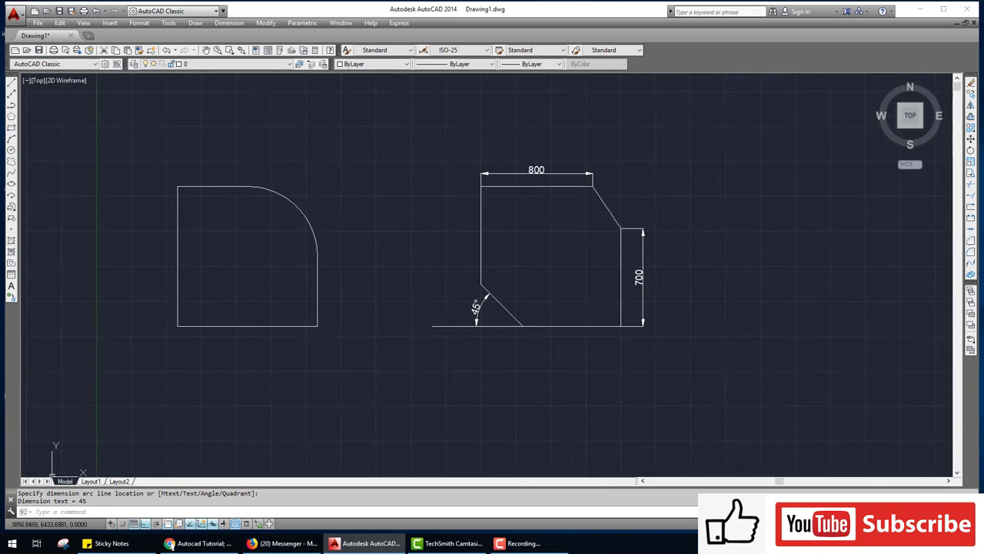